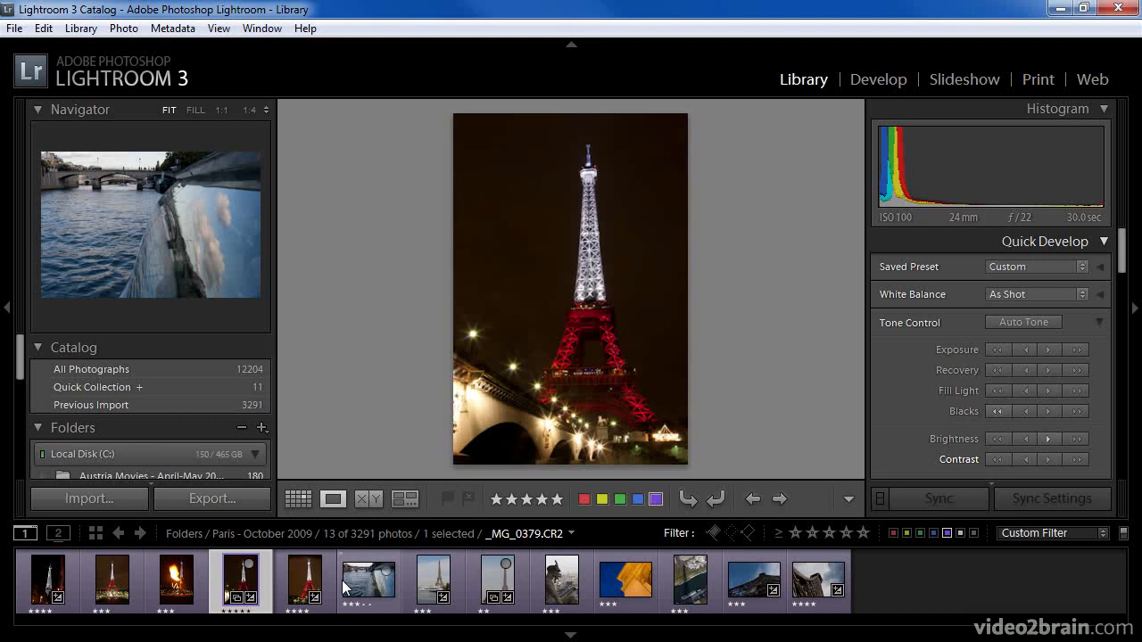
Step: Create a collection named "Paris Slideshow" that includes all 13 photos in the filmstrip
key(ctrl+a)
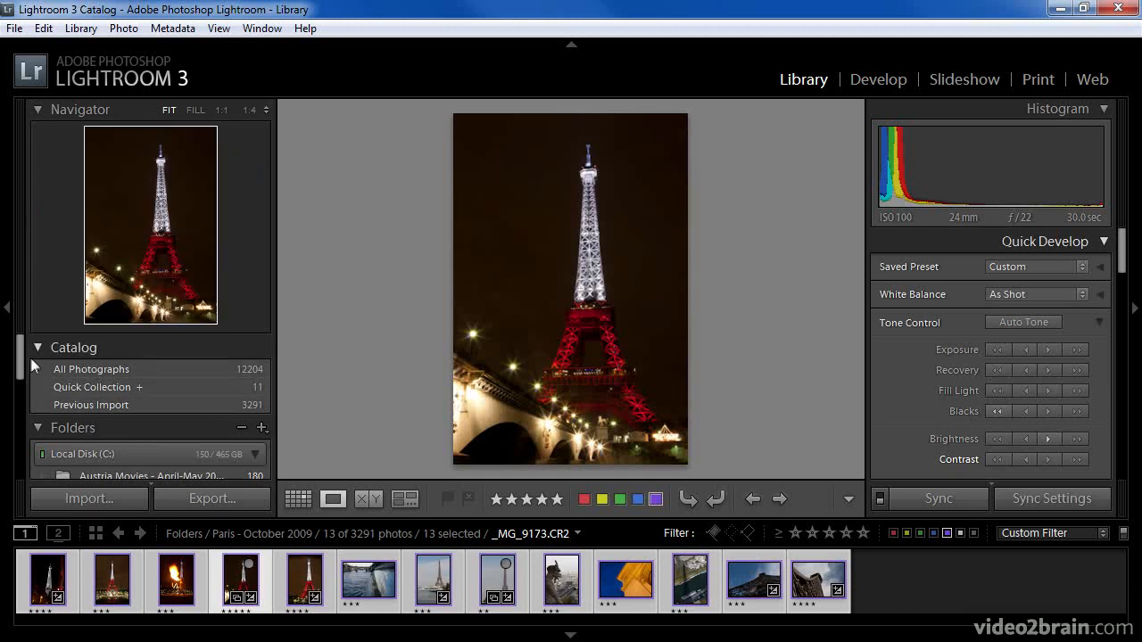
drag(22, 357, 12, 432)
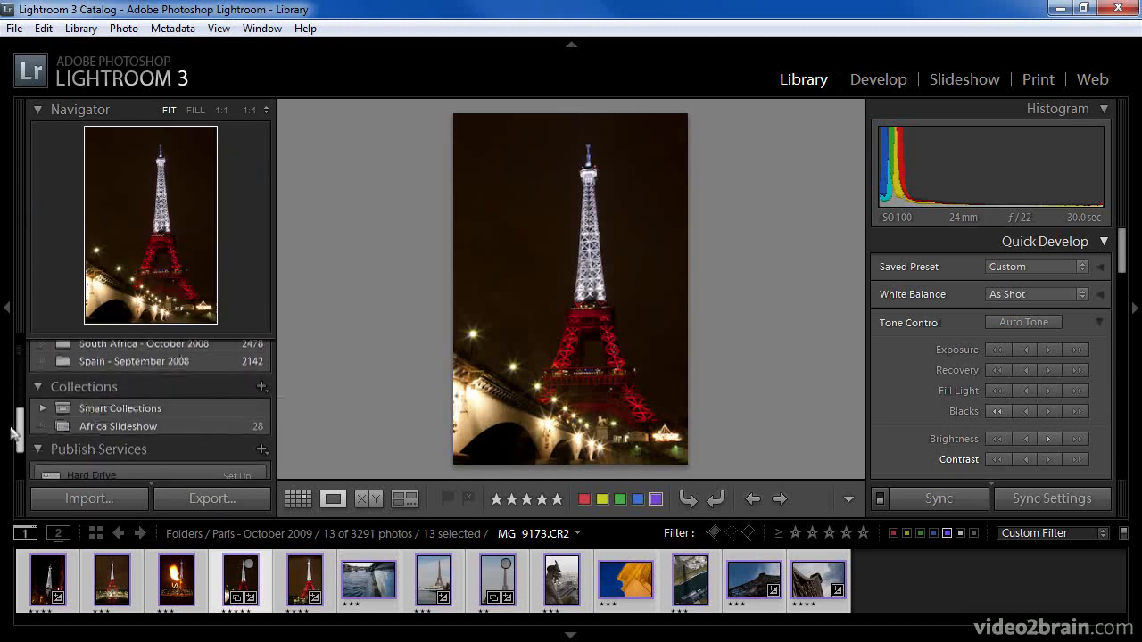
click(261, 381)
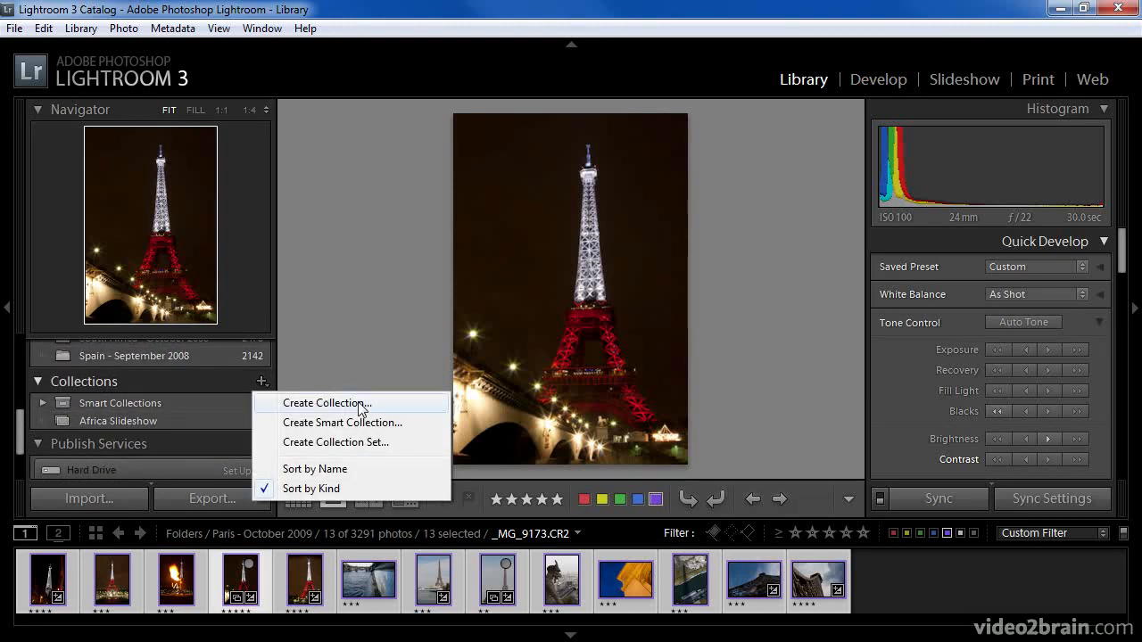
click(360, 403)
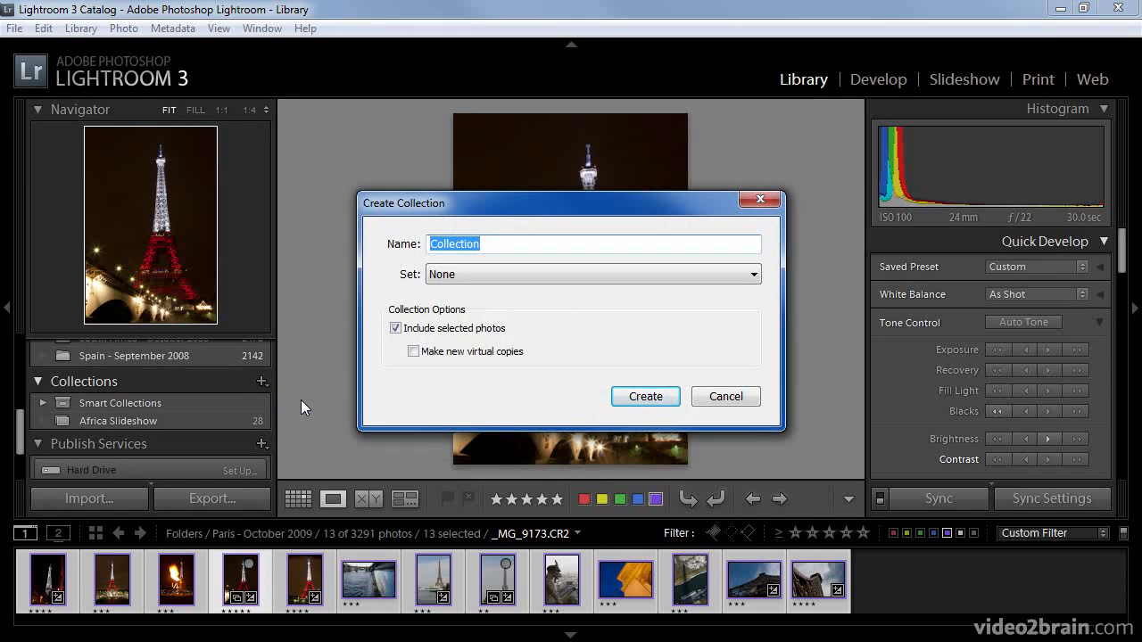
text(Pari)
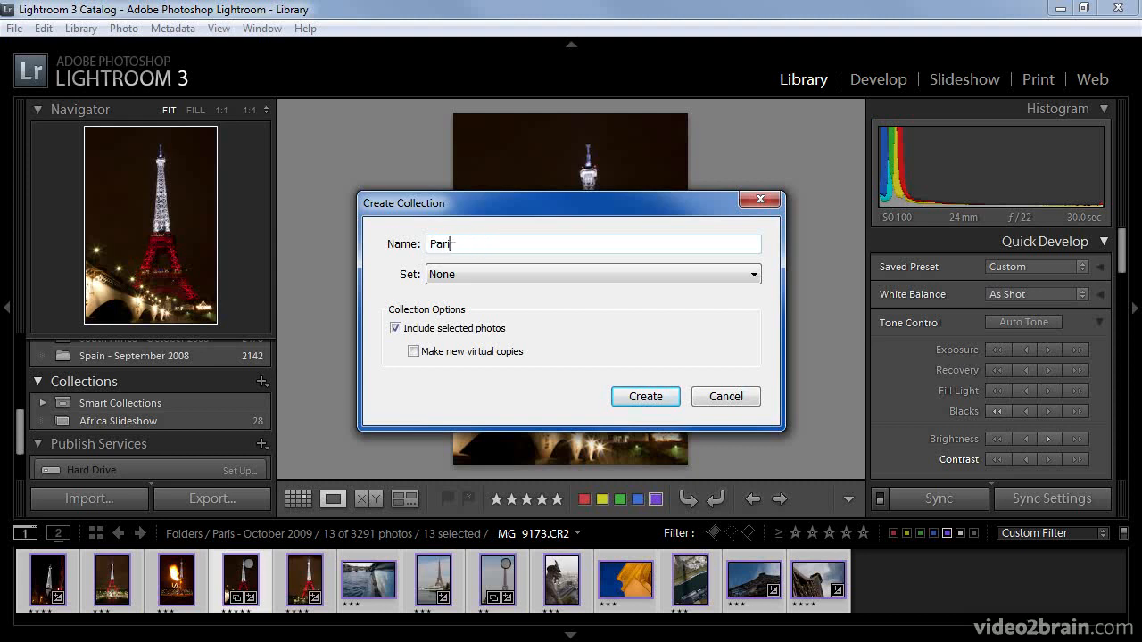
text(s Slideshow)
click(639, 399)
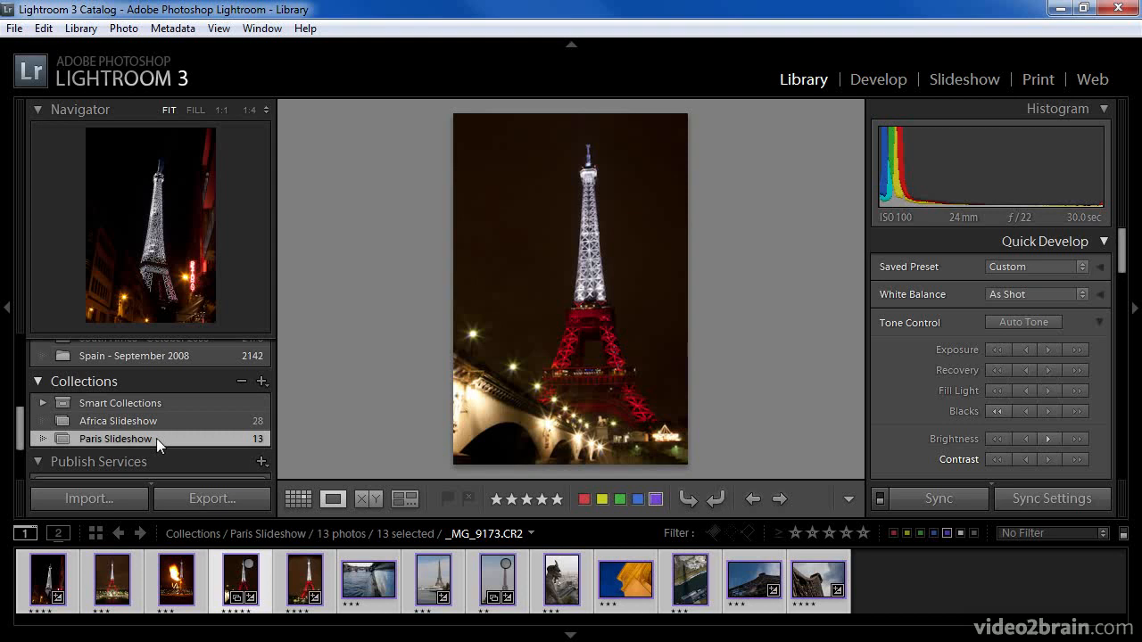
Step: Open the Paris Slideshow collection in the Slideshow module and hide all surrounding panels except the slideshow settings
click(936, 81)
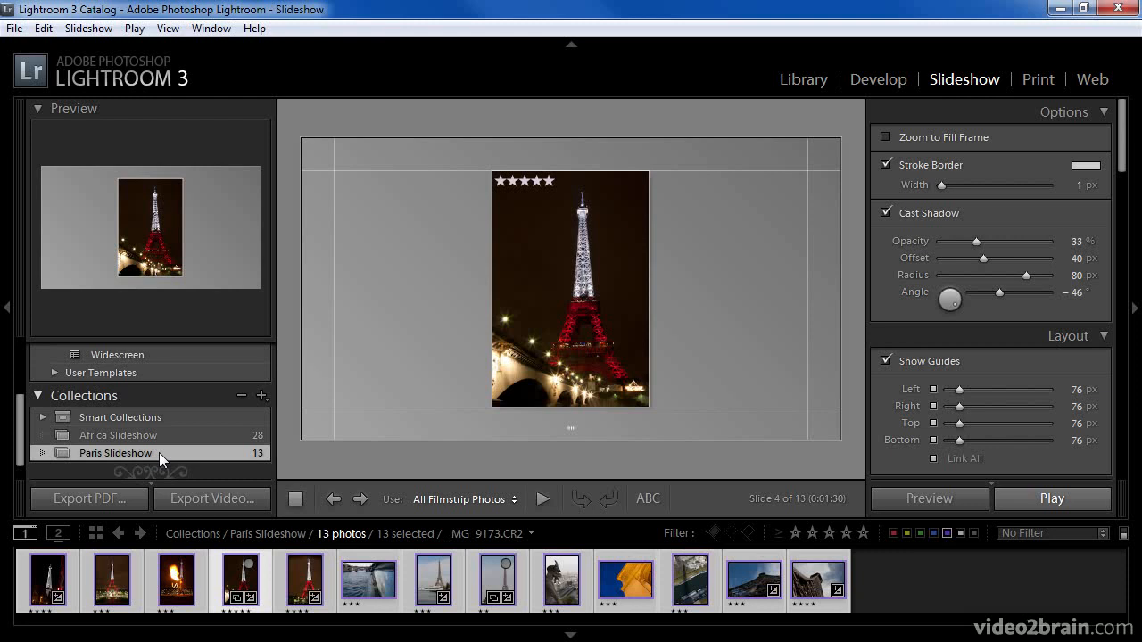
drag(22, 449, 24, 392)
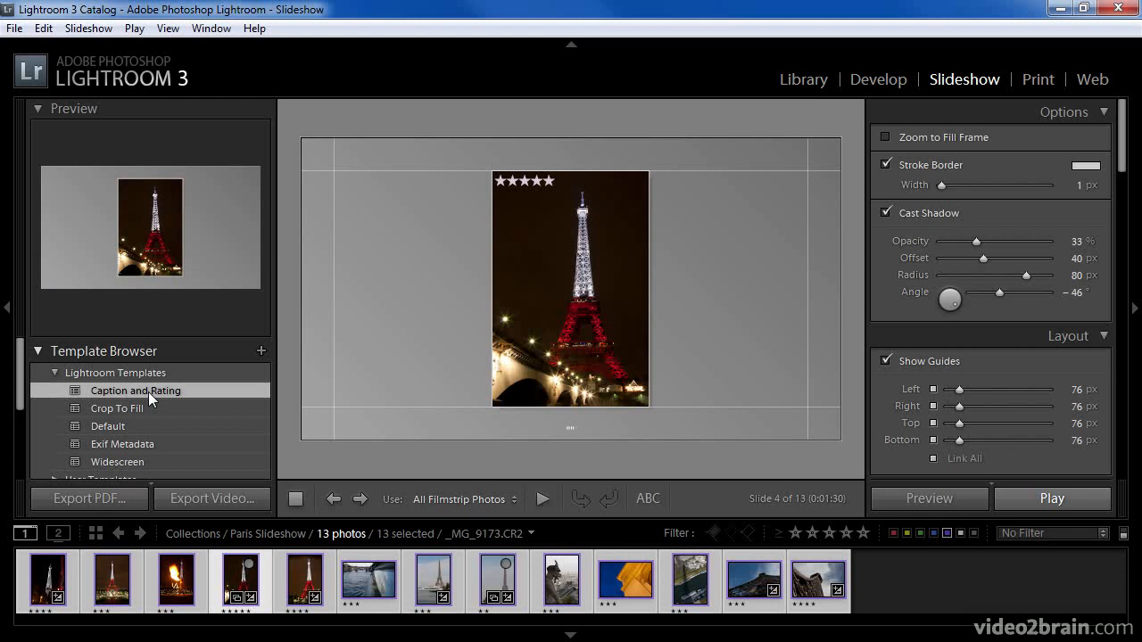
key(shift+Tab)
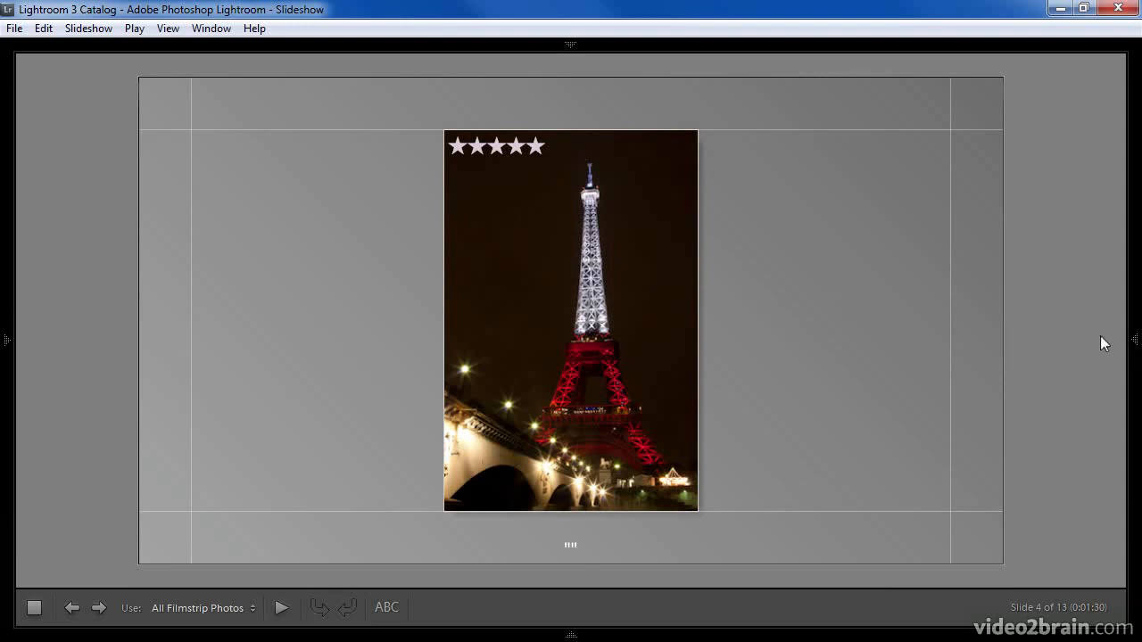
click(1135, 340)
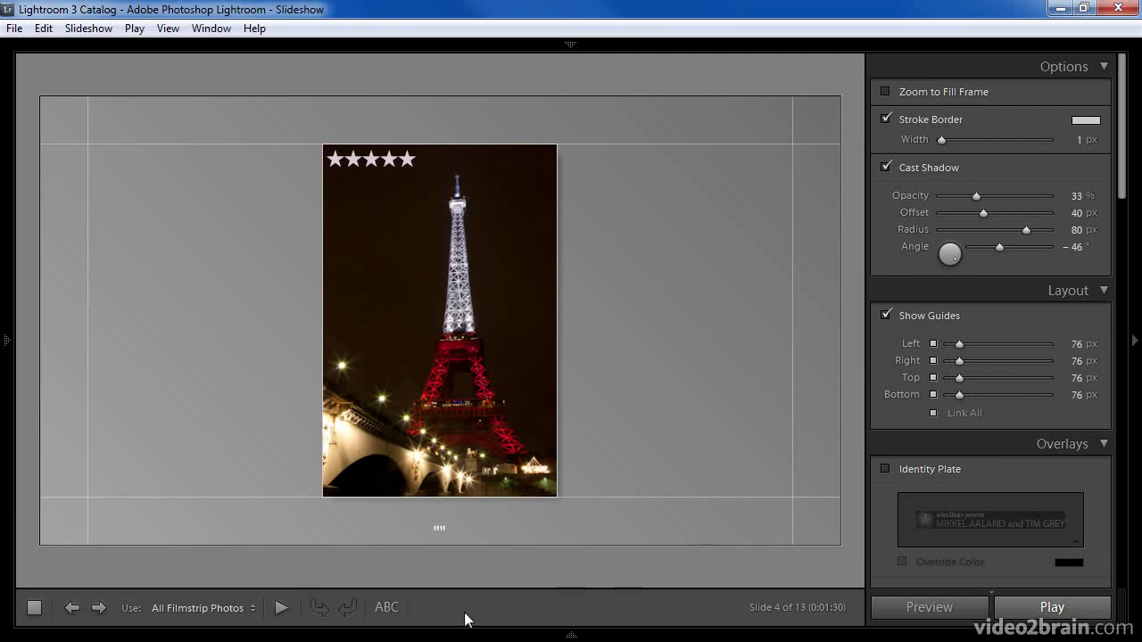
Step: Preview the next slide and return, and choose All Filmstrip Photos as the photos to use in the slideshow
click(98, 608)
click(75, 609)
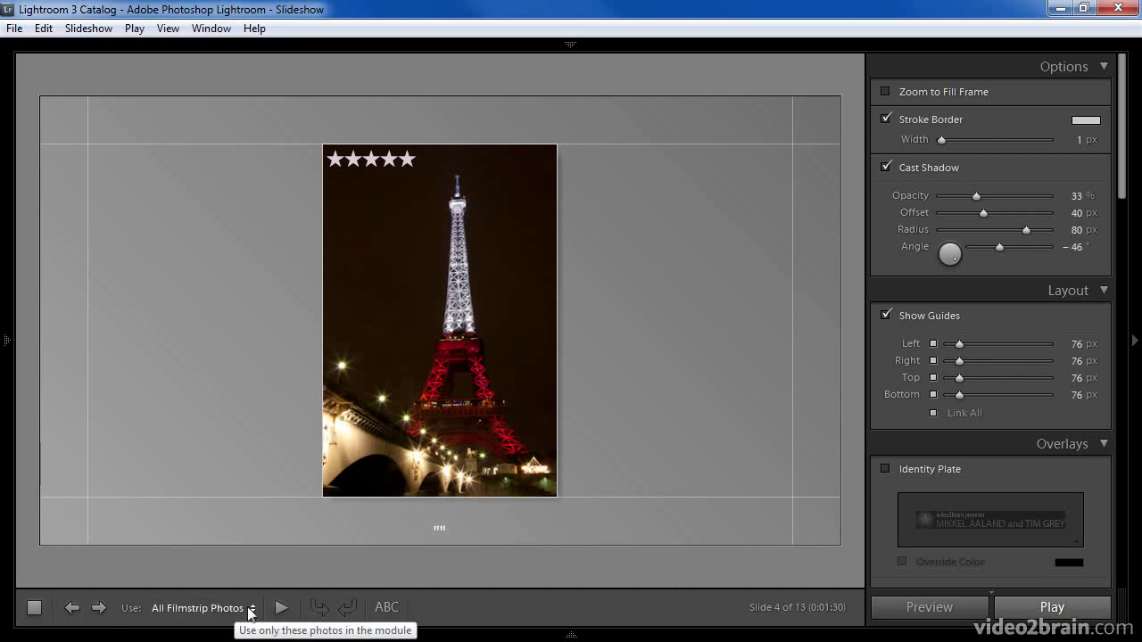
click(251, 610)
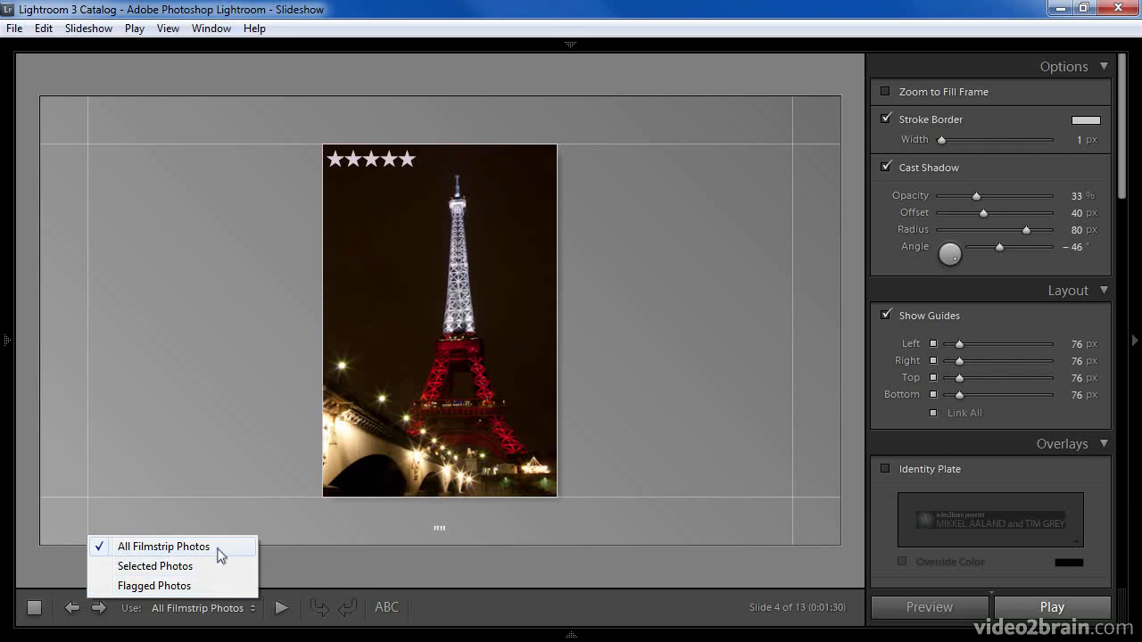
click(217, 547)
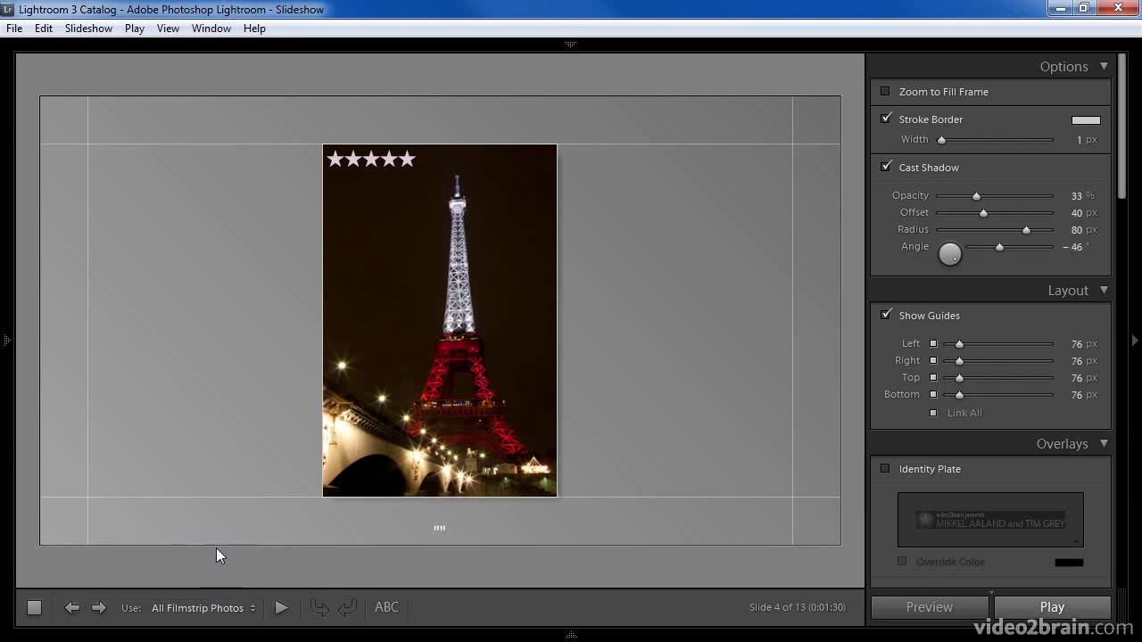
Step: Try Zoom to Fill Frame and shift the Eiffel Tower photo upward within its frame
click(955, 93)
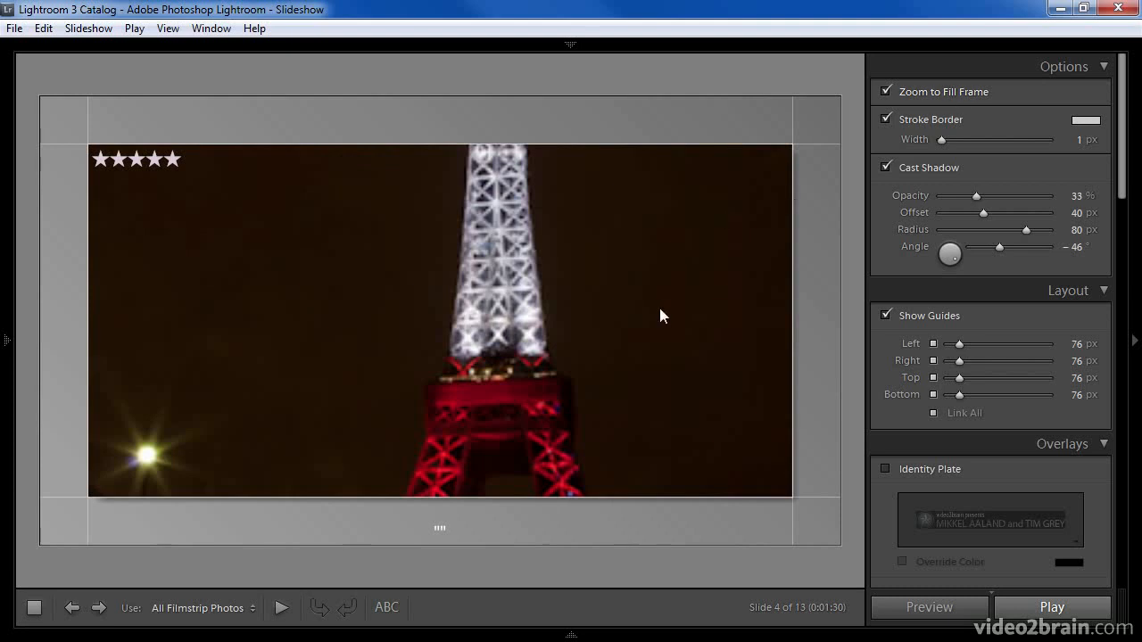
mouse_move(658, 301)
mouse_down()
mouse_move(653, 237)
mouse_move(656, 279)
mouse_up()
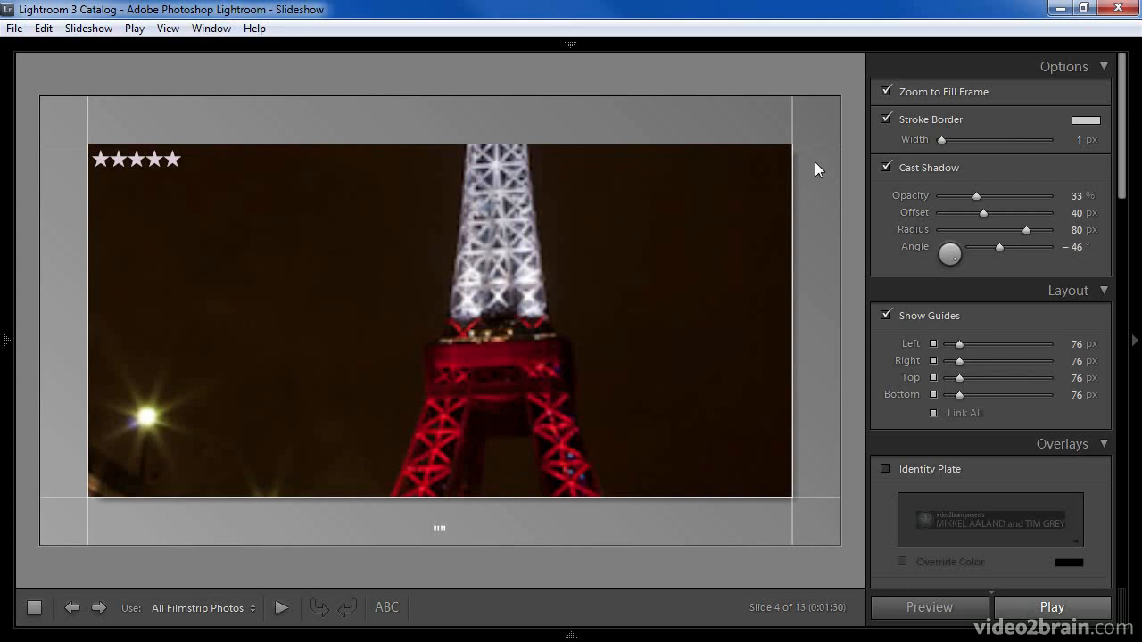
click(893, 90)
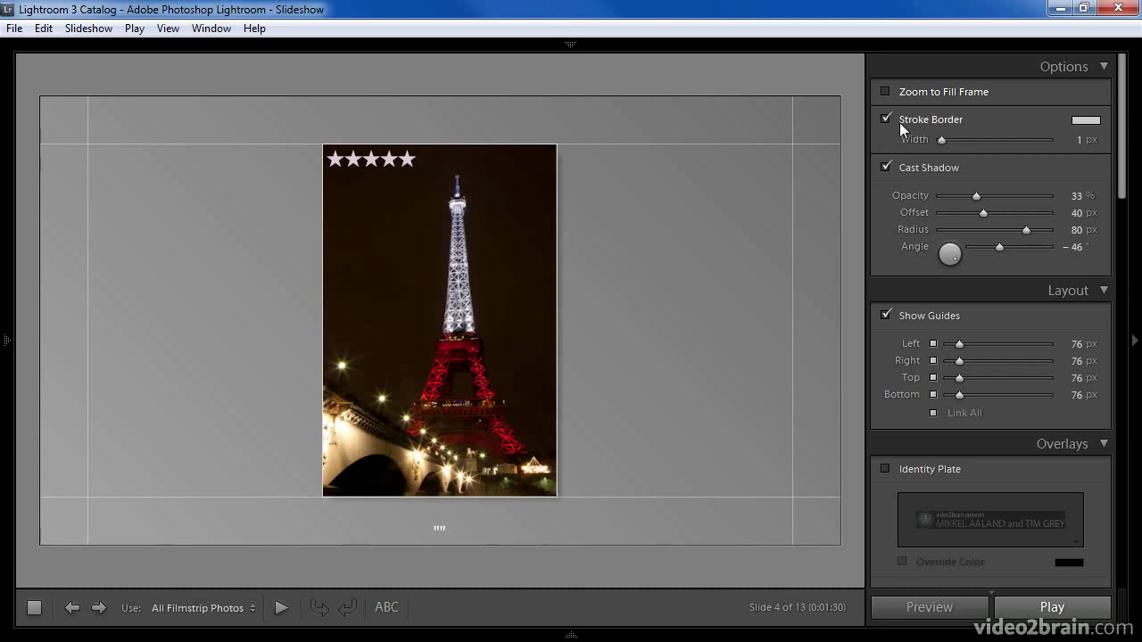
Step: Check the stroke border's color choices and test its width adjustment
click(1087, 122)
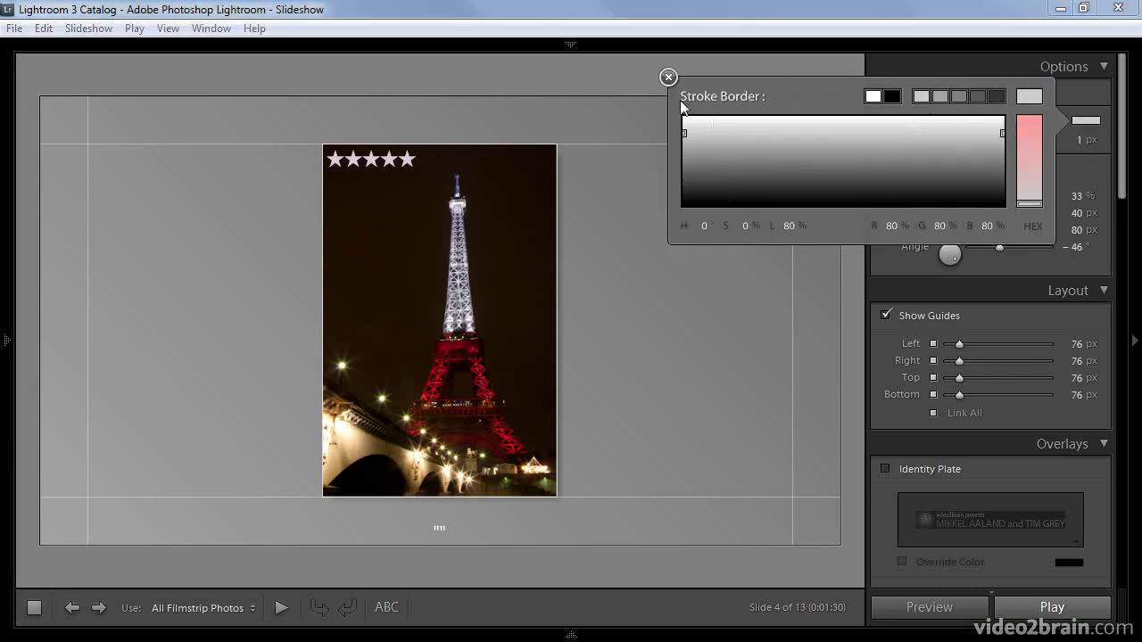
click(668, 76)
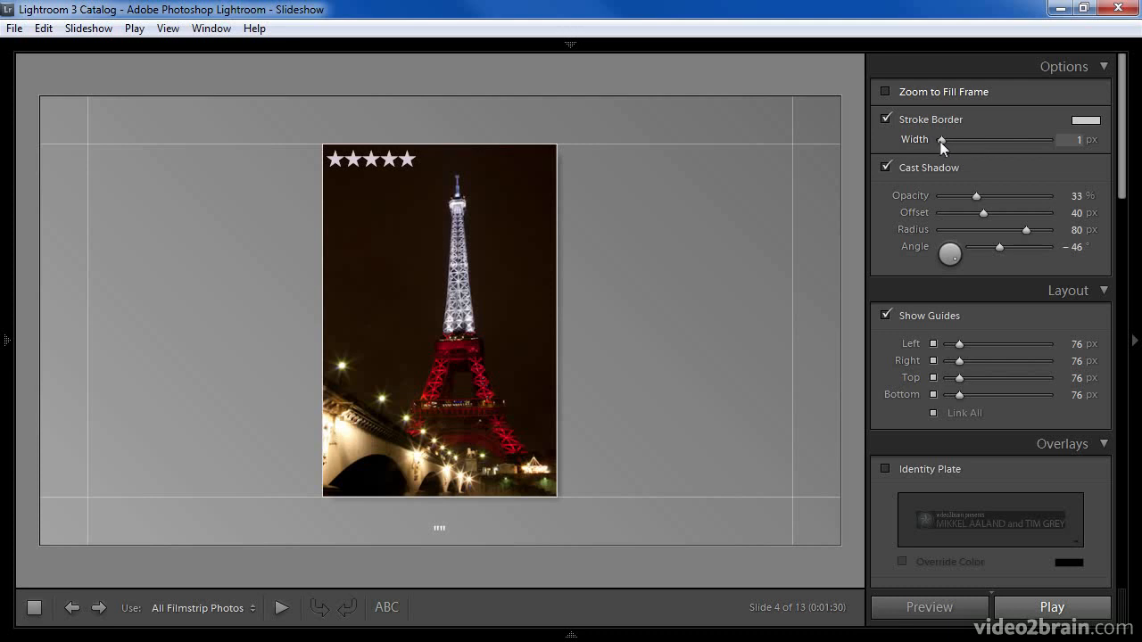
mouse_move(940, 142)
mouse_down()
mouse_move(956, 143)
mouse_move(925, 145)
mouse_up()
Step: Toggle the layout guides off and on, and set all four linked margins to 72 px
click(929, 316)
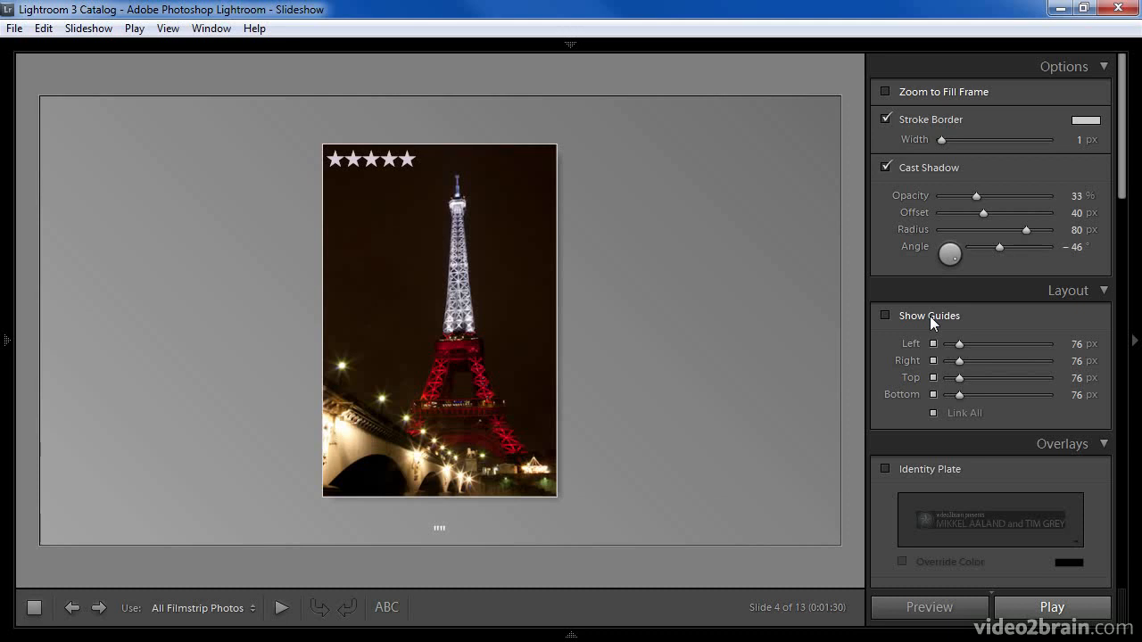
click(929, 316)
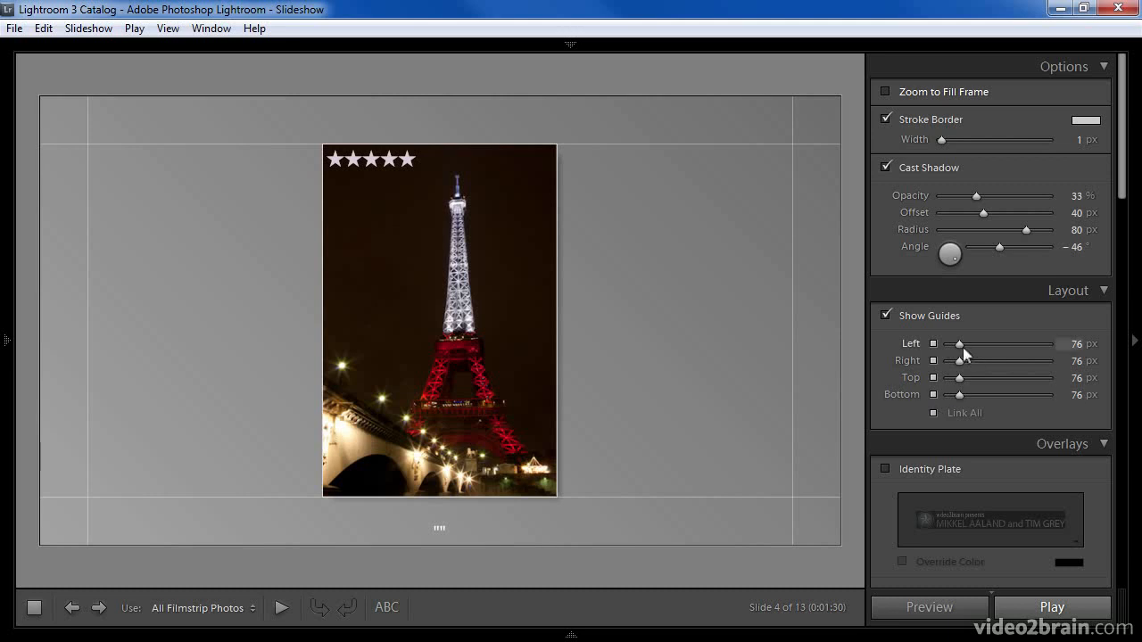
mouse_move(961, 348)
mouse_down()
mouse_move(974, 350)
mouse_move(958, 349)
mouse_up()
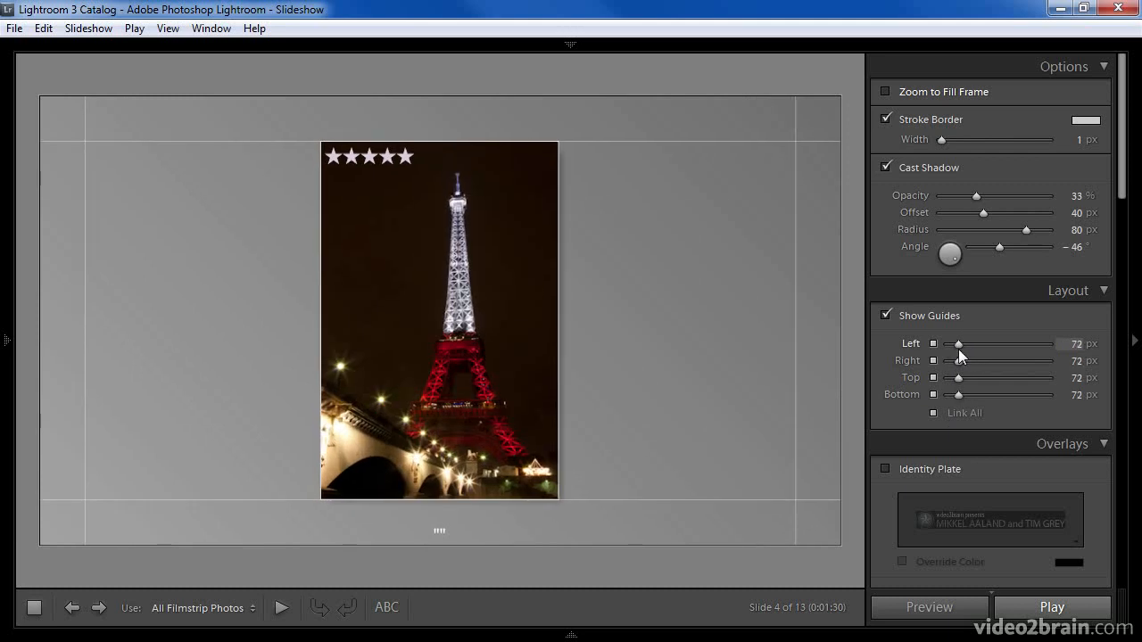
Step: Unlink the layout margins, set the right margin to 170 px, and link only the top and bottom margins
click(964, 411)
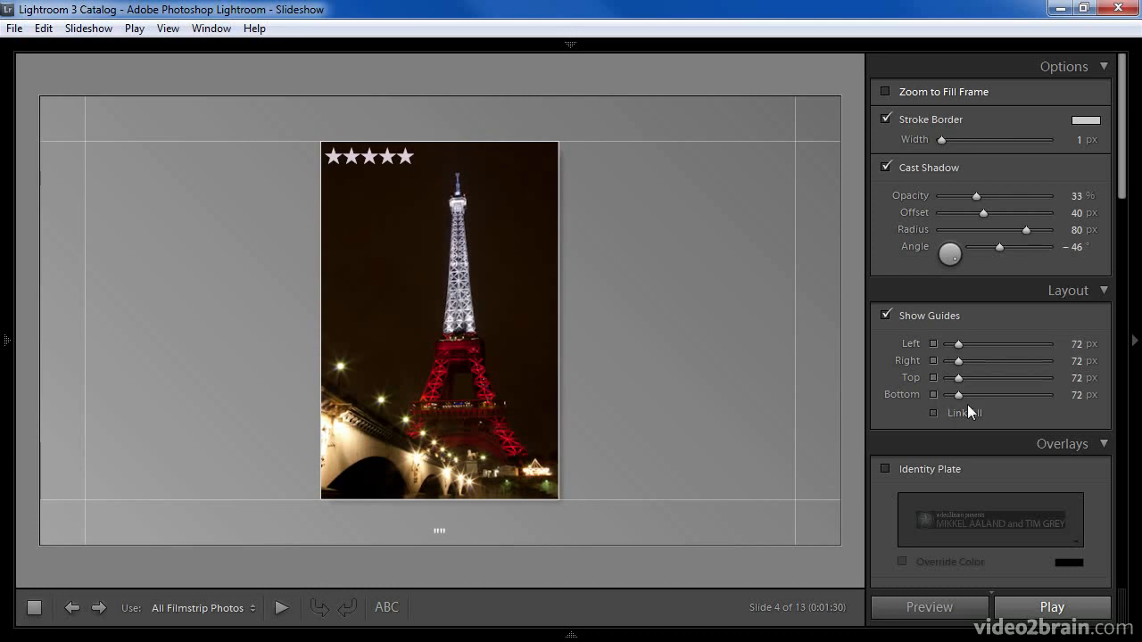
drag(957, 359, 1010, 367)
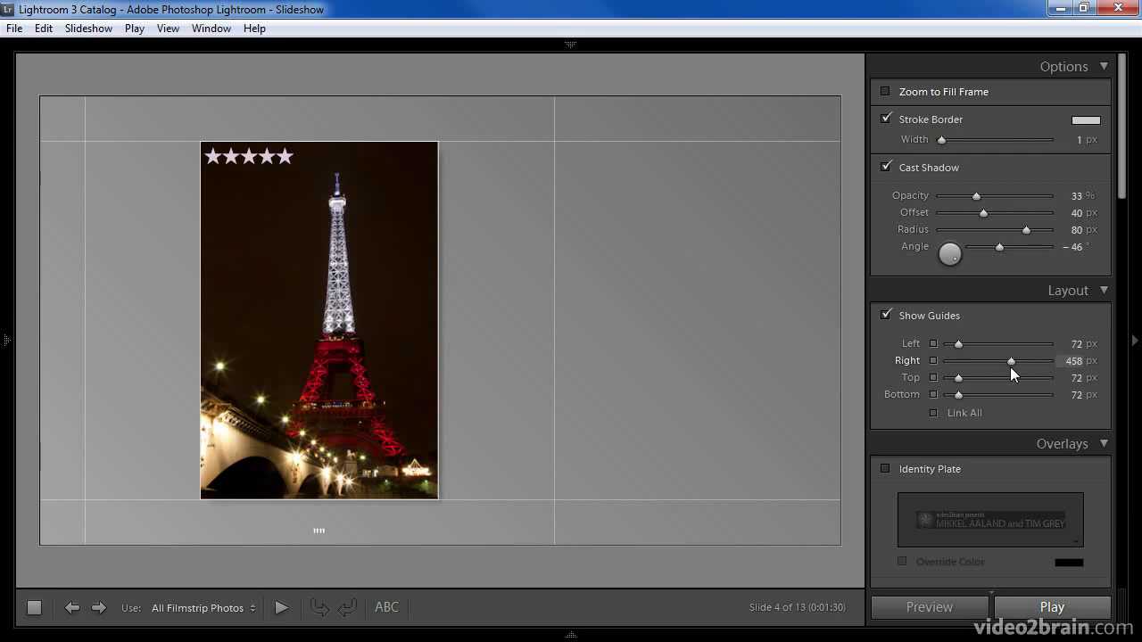
drag(1010, 367, 969, 367)
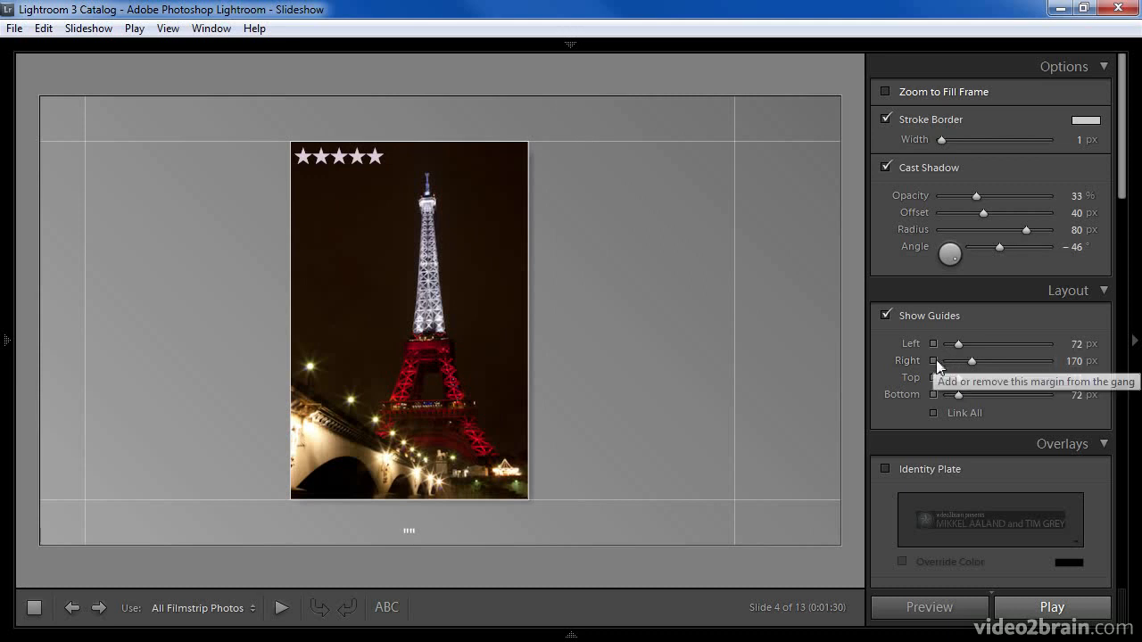
click(932, 377)
click(933, 393)
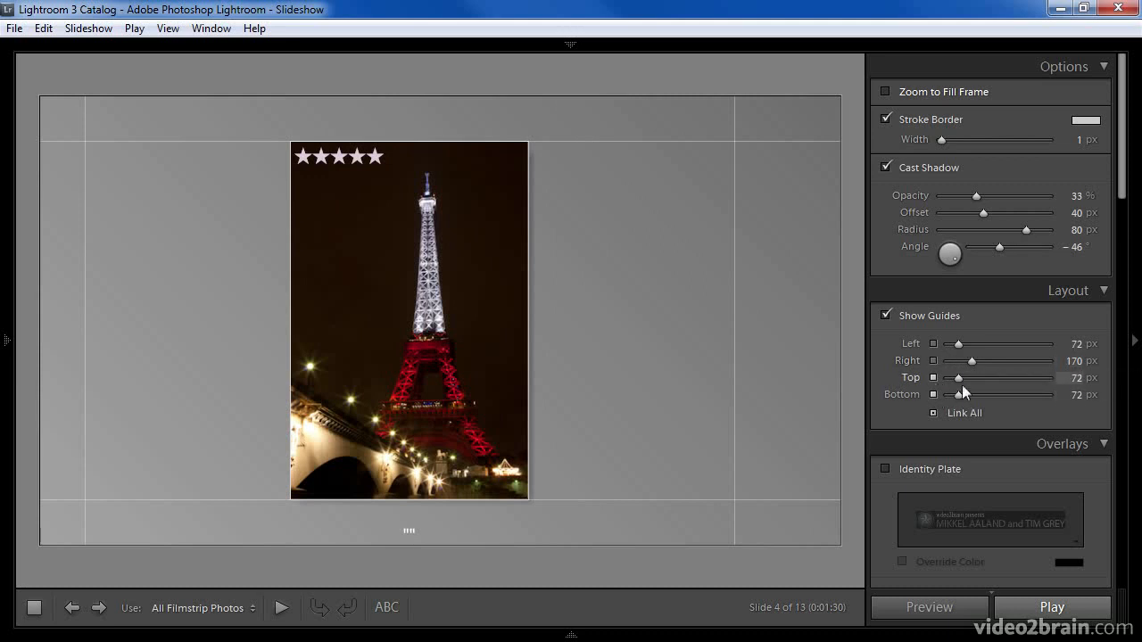
mouse_move(957, 377)
mouse_down()
mouse_move(975, 378)
mouse_move(958, 380)
mouse_up()
Step: Link all four layout margins and set them to 52 px
click(934, 412)
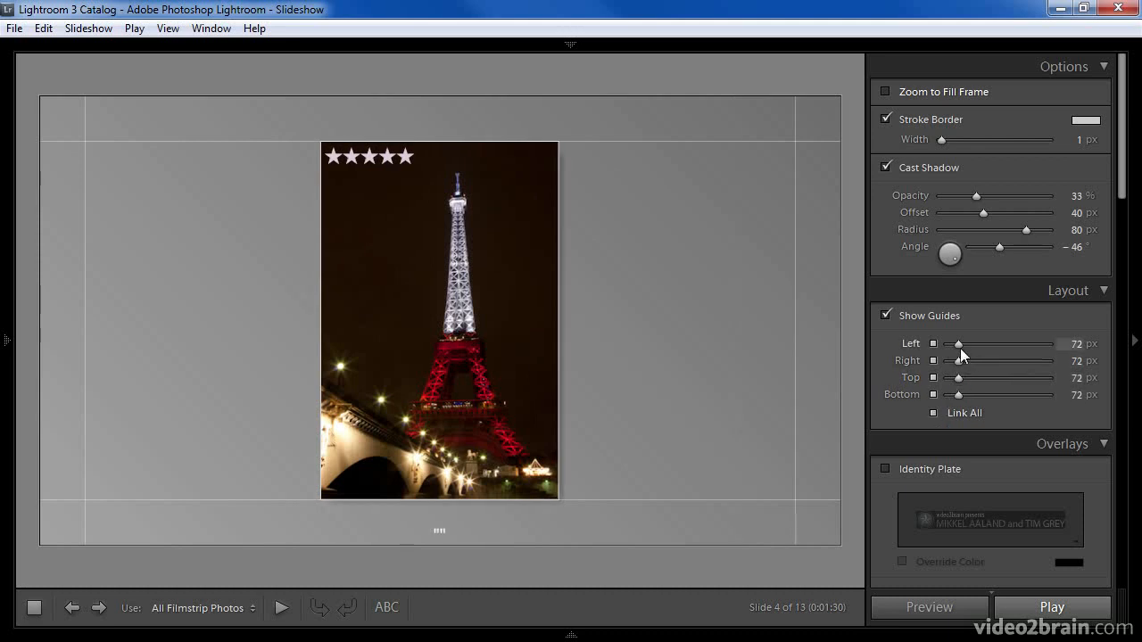
drag(960, 344, 955, 345)
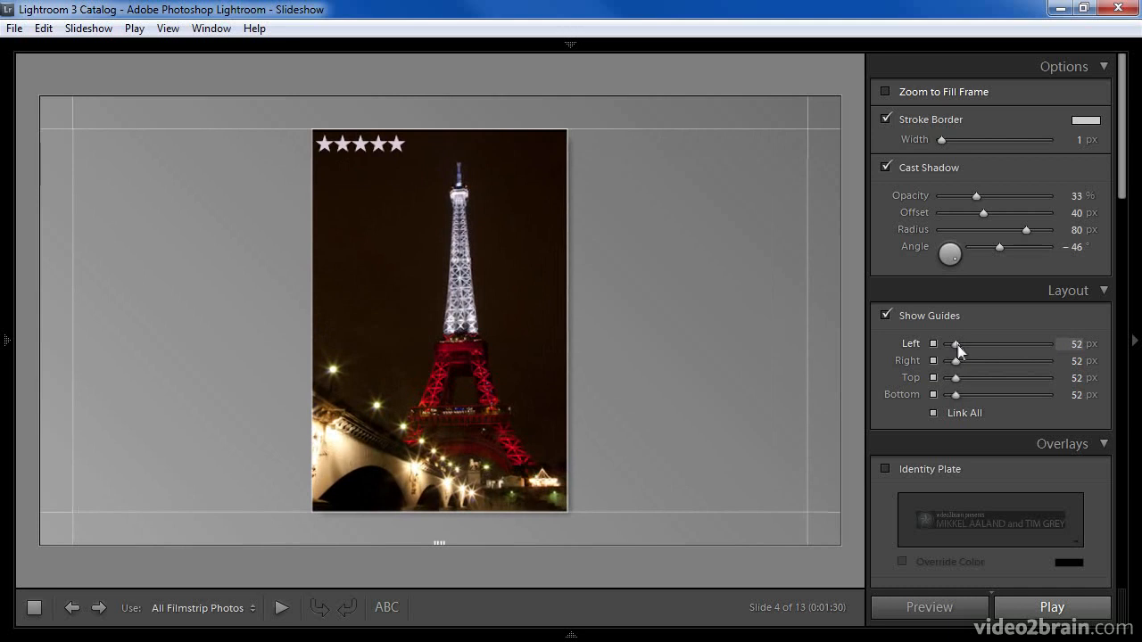
Step: Change the identity plate overlay to the styled text "Paris", and turn the overlay off again
drag(1125, 162, 1129, 267)
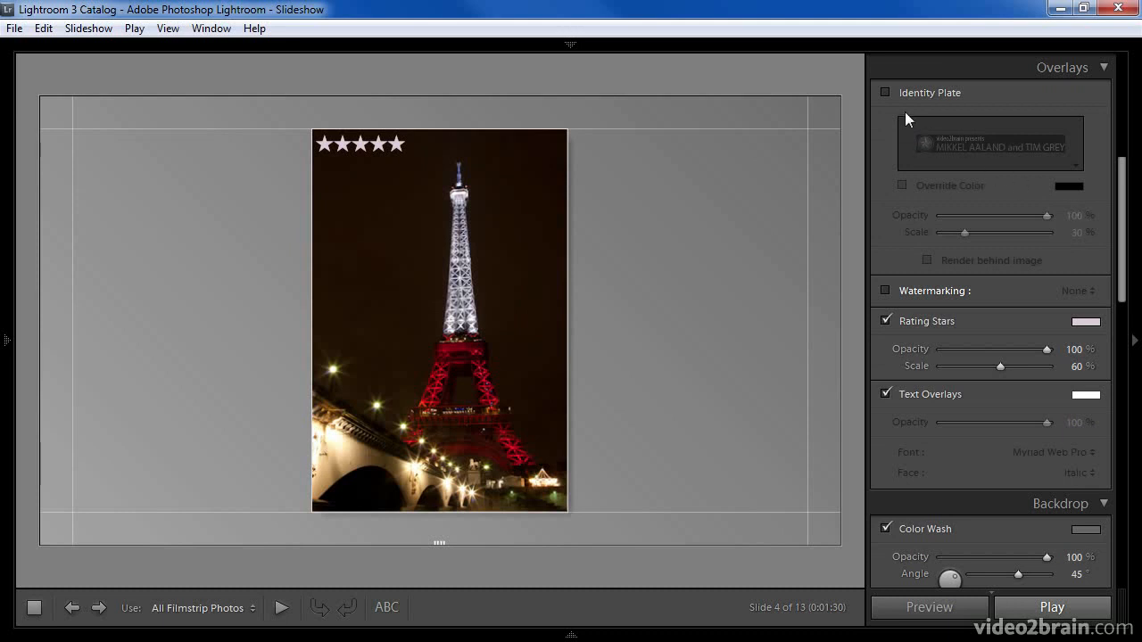
click(887, 92)
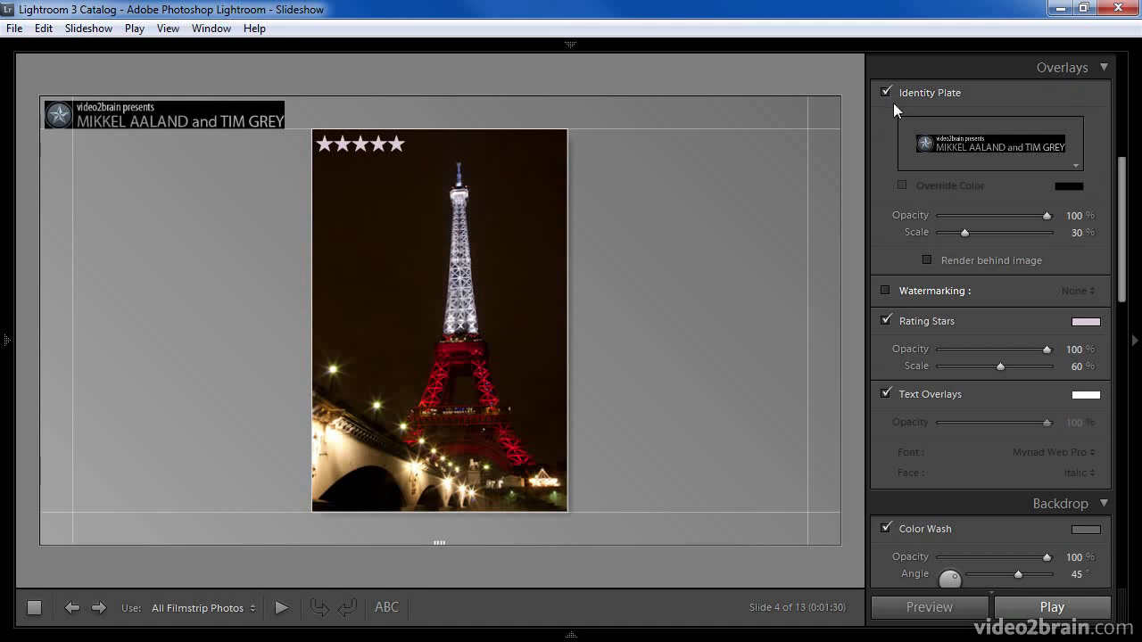
click(1041, 146)
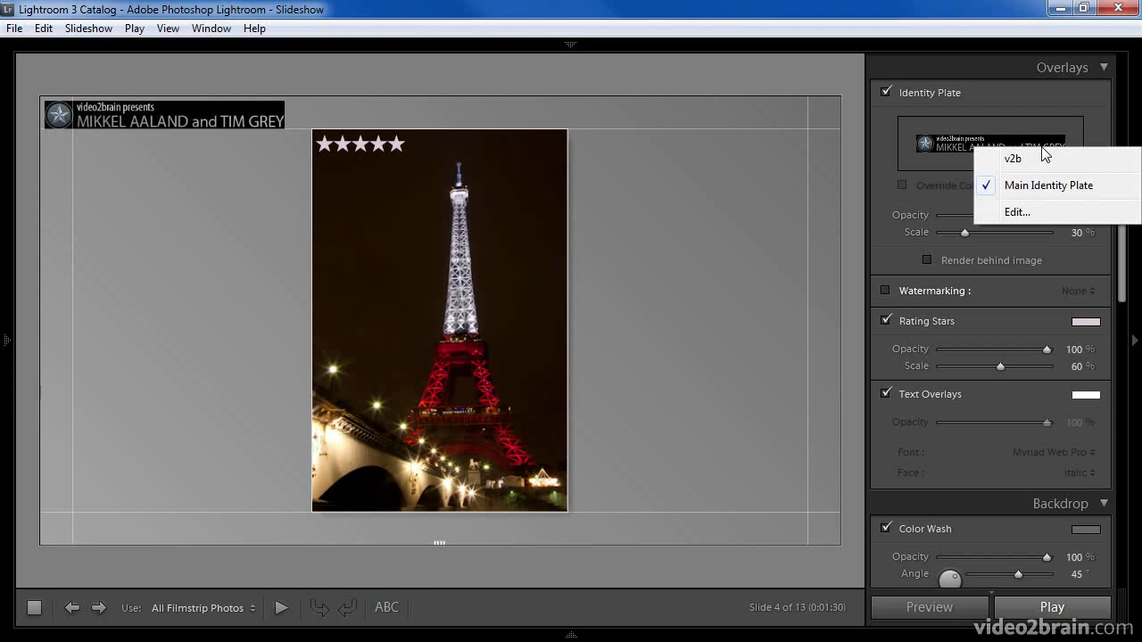
click(1017, 211)
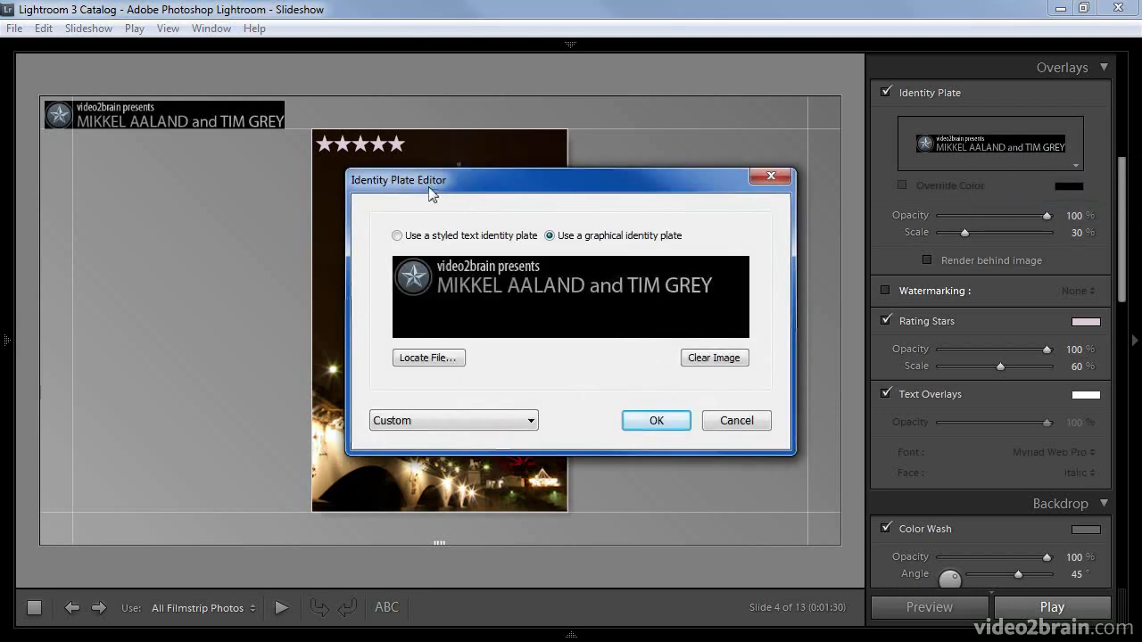
click(397, 235)
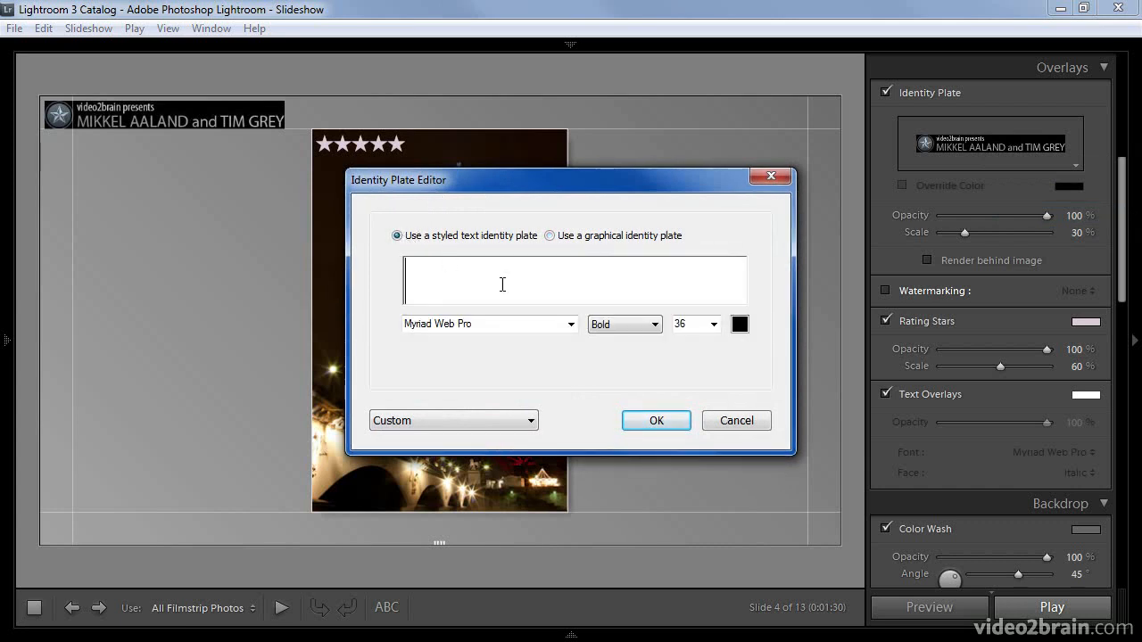
text(Paris)
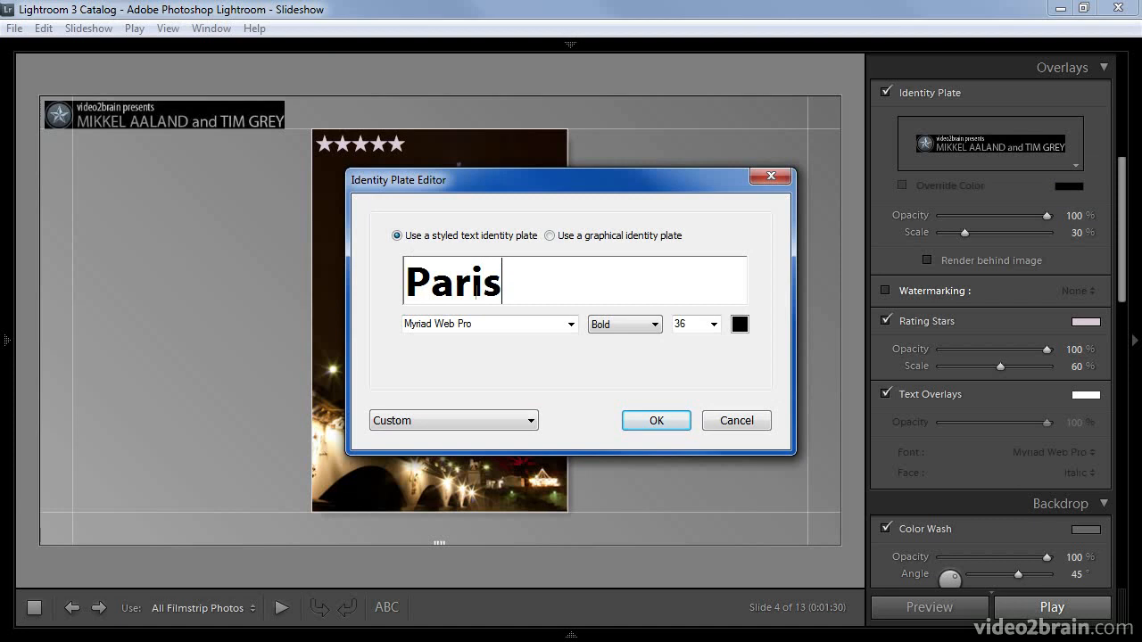
click(648, 416)
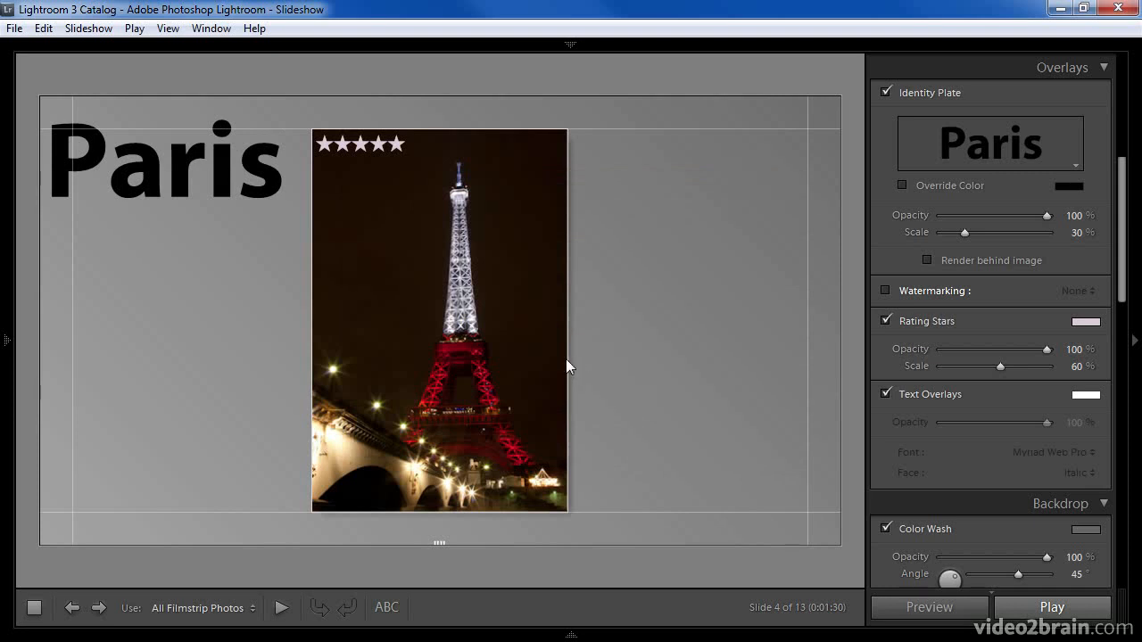
click(886, 92)
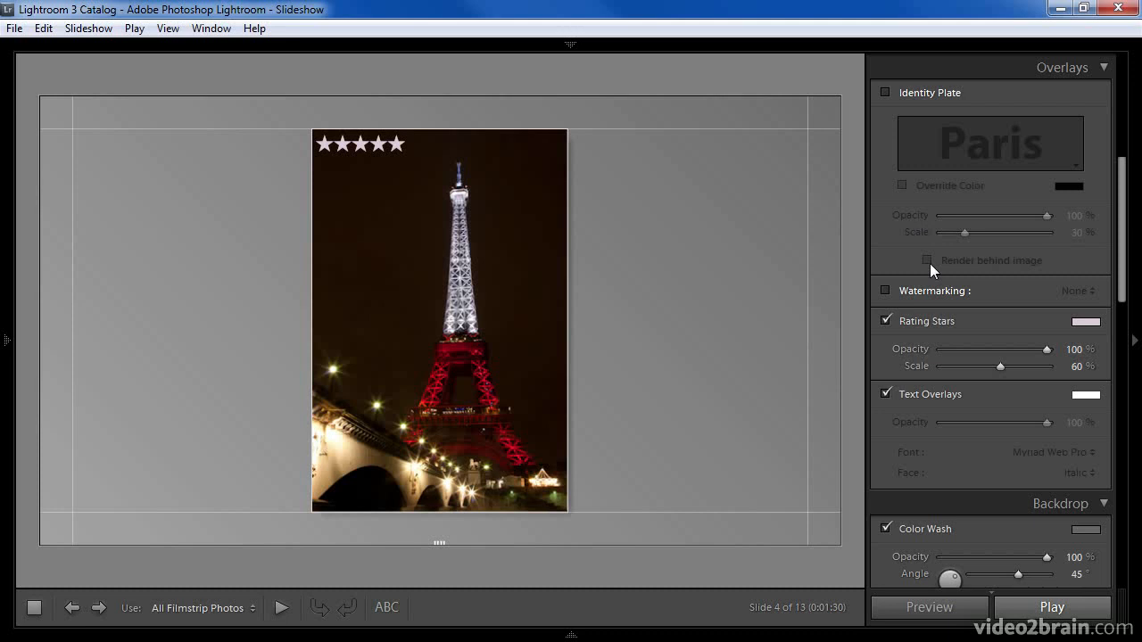
Step: Turn on the watermarking overlay and apply the saved watermark that carries the photographer's name
click(886, 291)
click(1080, 291)
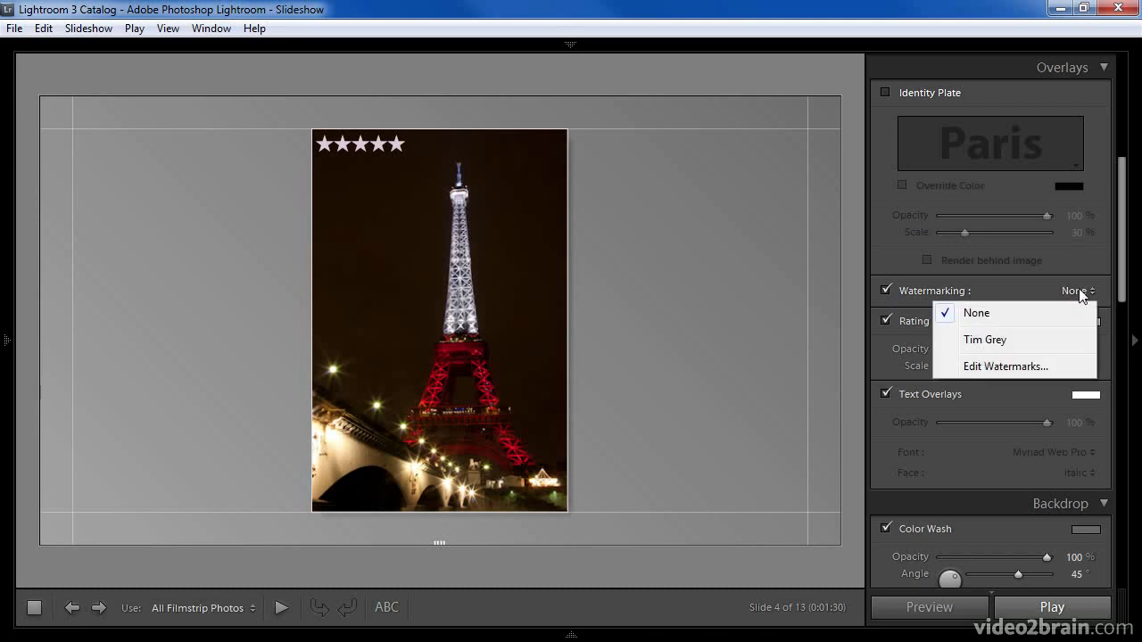
click(1037, 344)
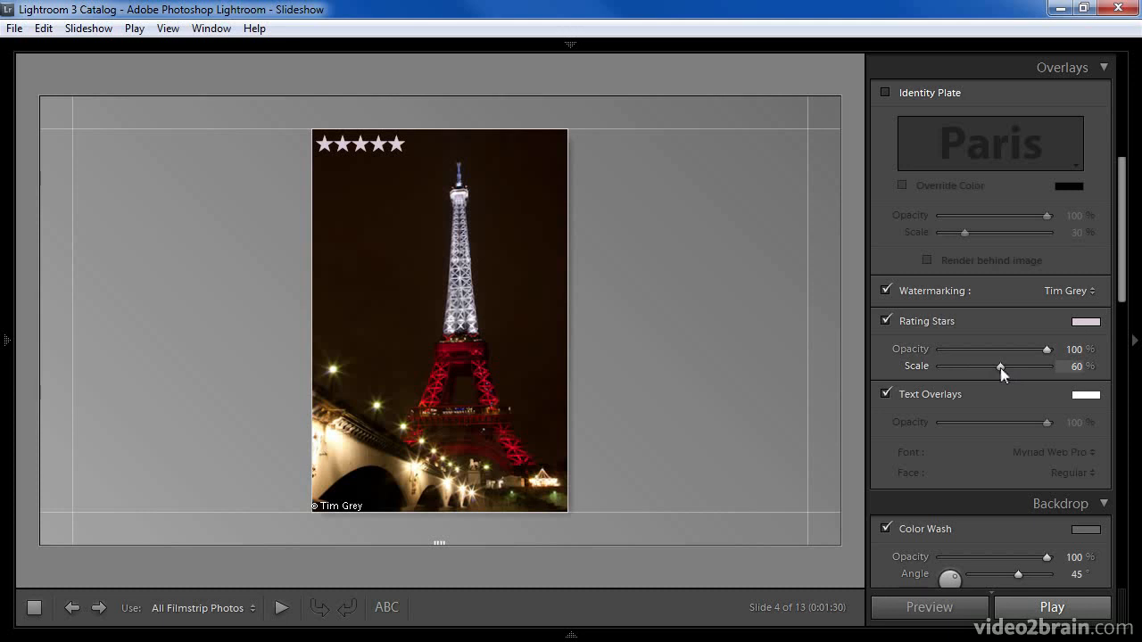
Step: Try the rating stars beside the photo on the slide, and place them just inside the photo's upper-left corner
mouse_move(379, 144)
mouse_down()
mouse_move(365, 173)
mouse_move(472, 204)
mouse_move(594, 199)
mouse_move(703, 176)
mouse_move(727, 159)
mouse_move(394, 146)
mouse_up()
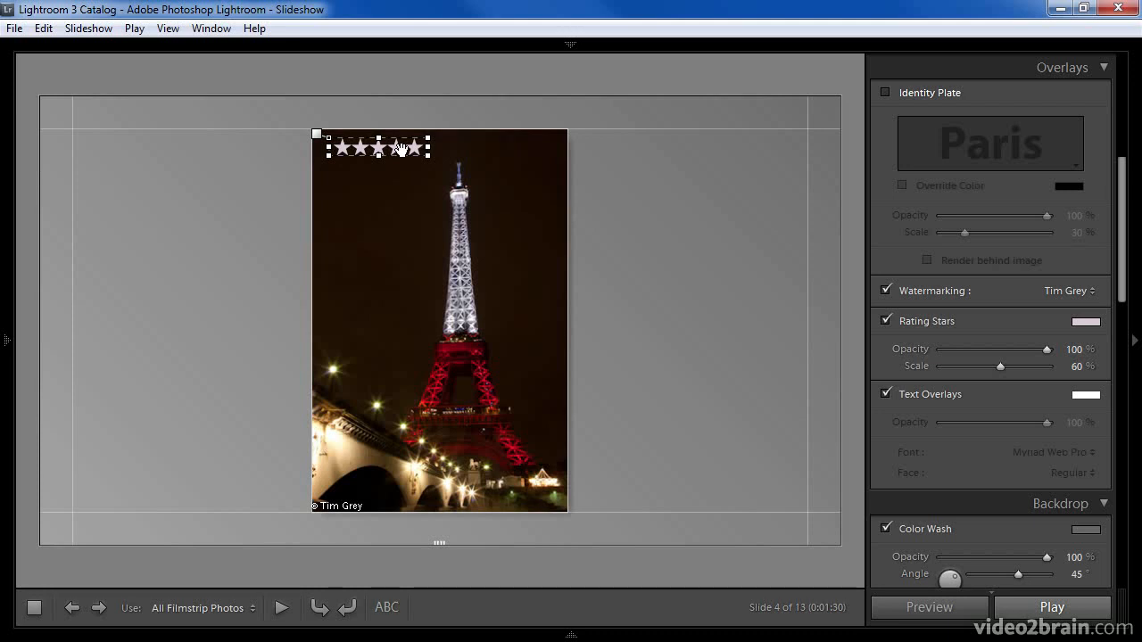
drag(401, 148, 167, 151)
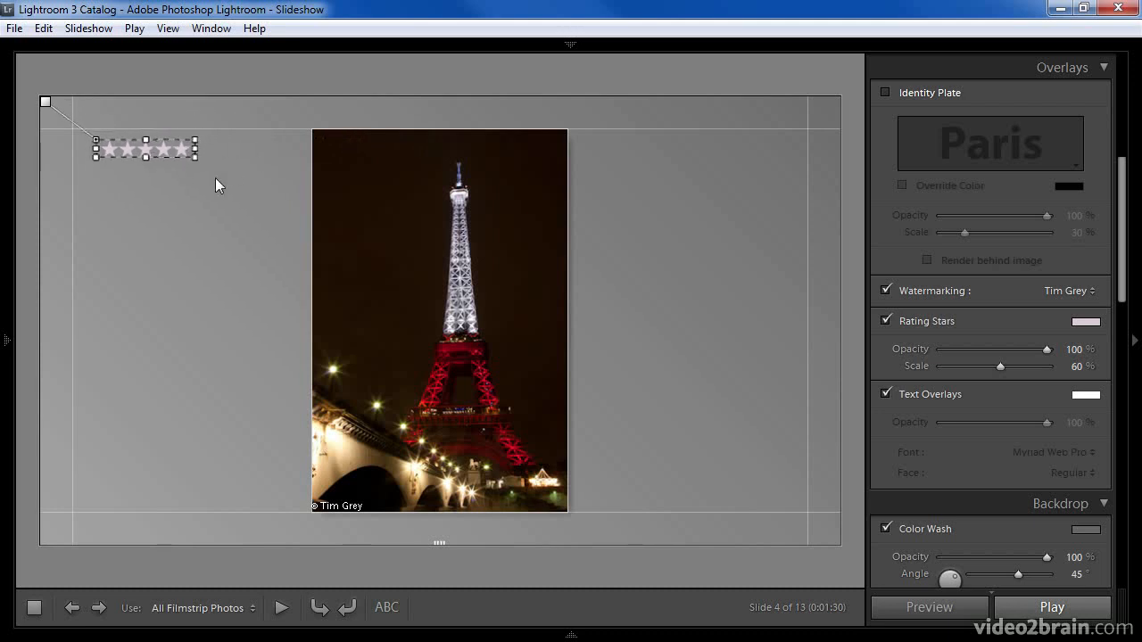
drag(124, 148, 347, 152)
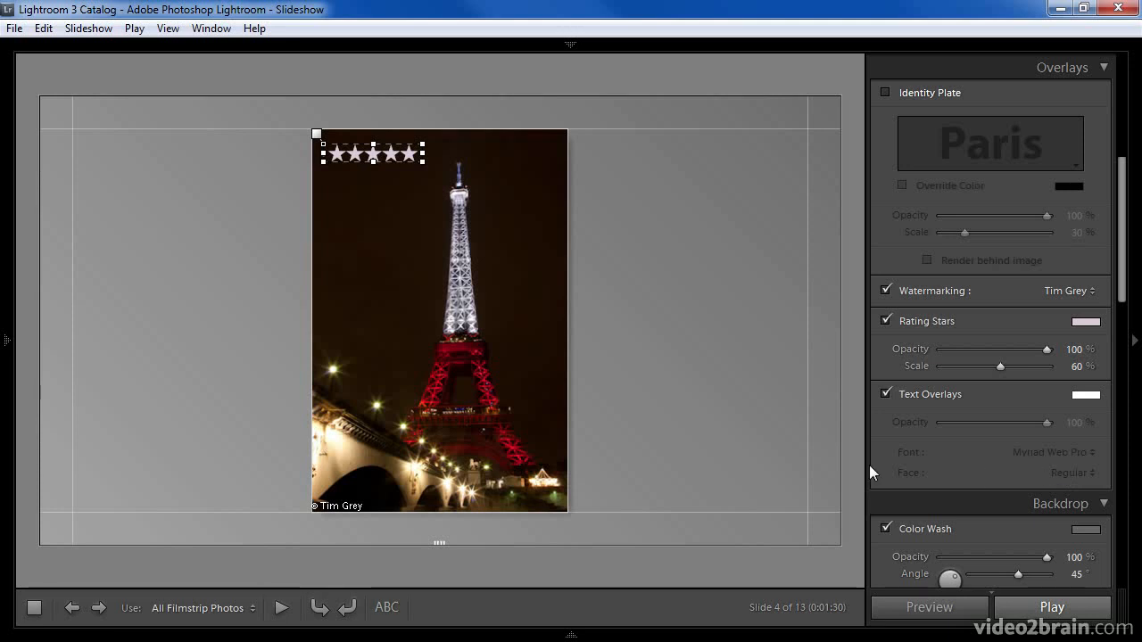
Step: Select the tiny text overlay below the photo, look at its text presets, and deselect it
click(439, 540)
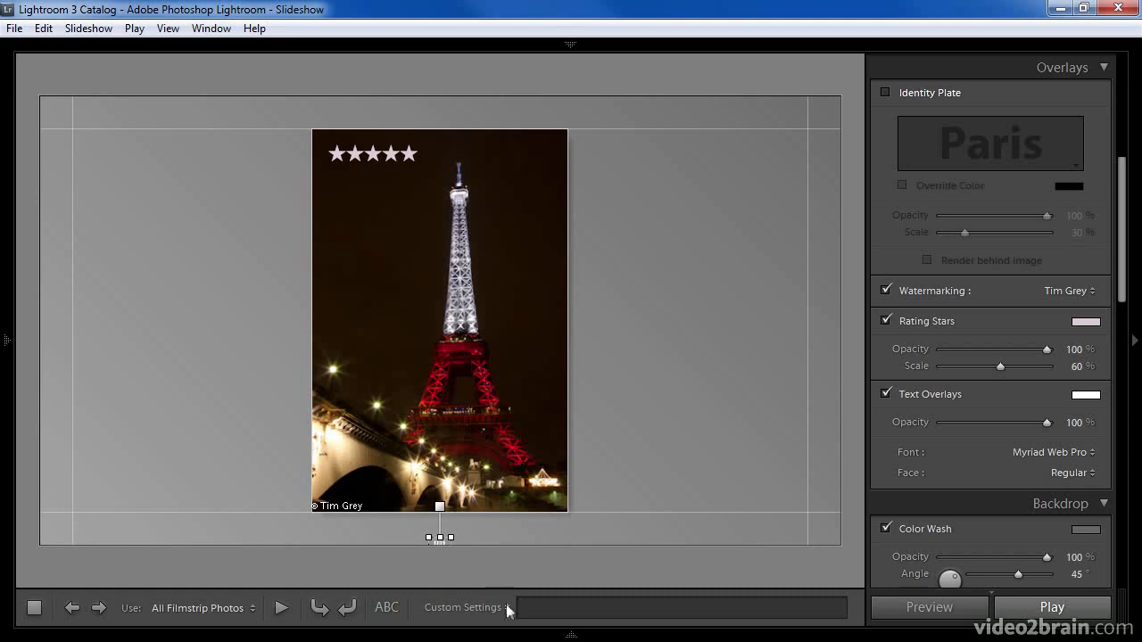
click(507, 609)
click(507, 610)
click(505, 531)
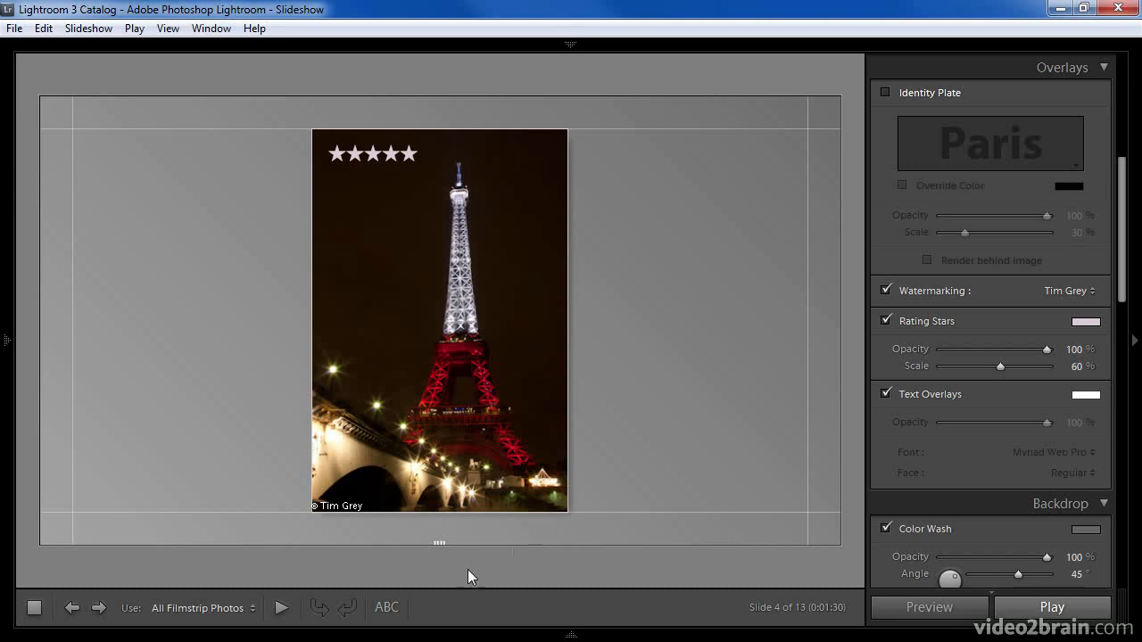
Step: Add a text overlay reading "Paris" and replace its custom text with the Filename token in the text template
click(386, 607)
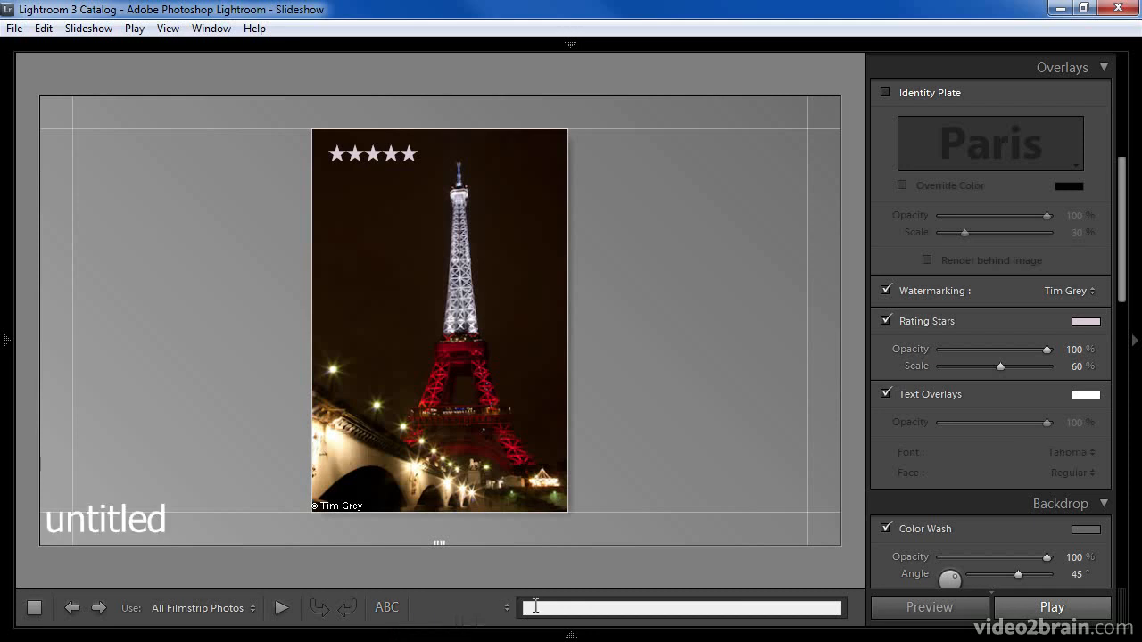
text(Paris)
click(506, 607)
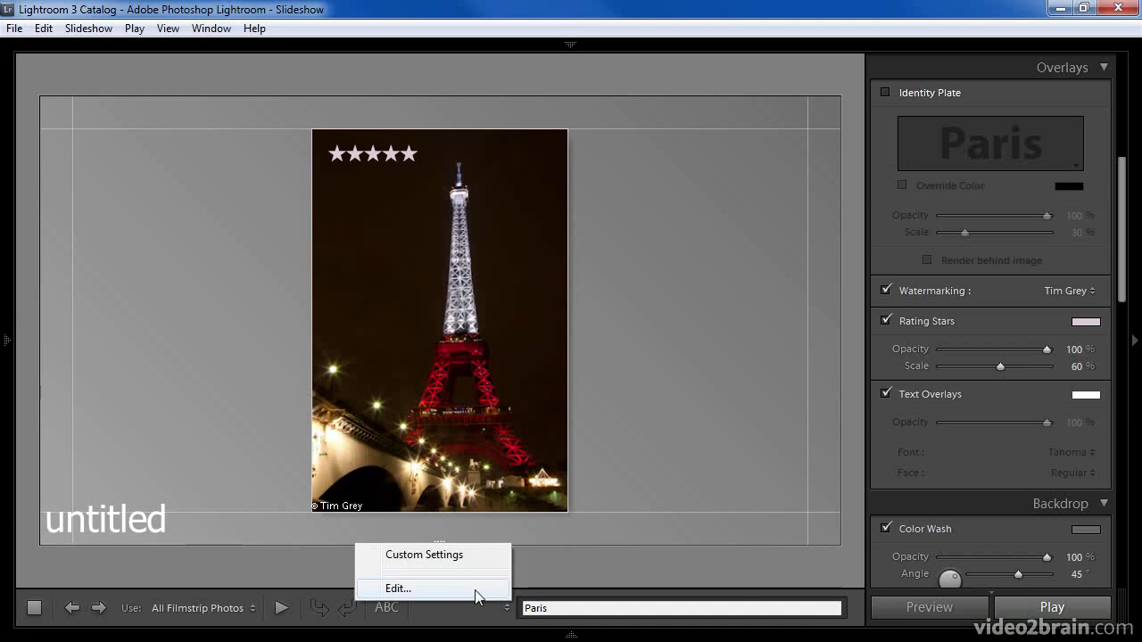
click(476, 592)
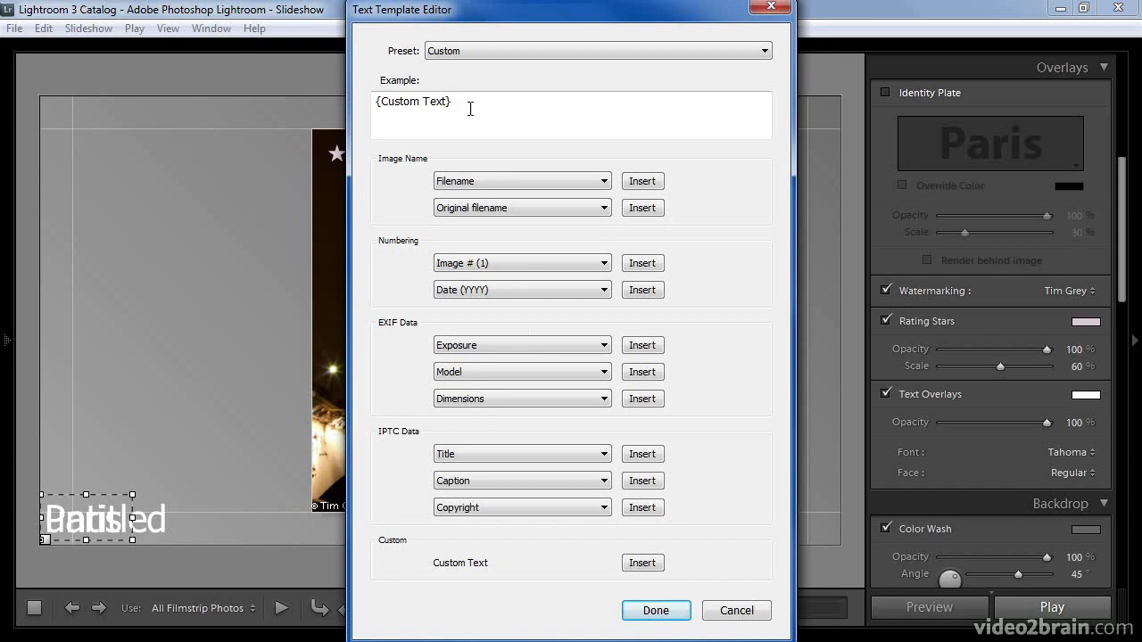
drag(476, 107, 349, 105)
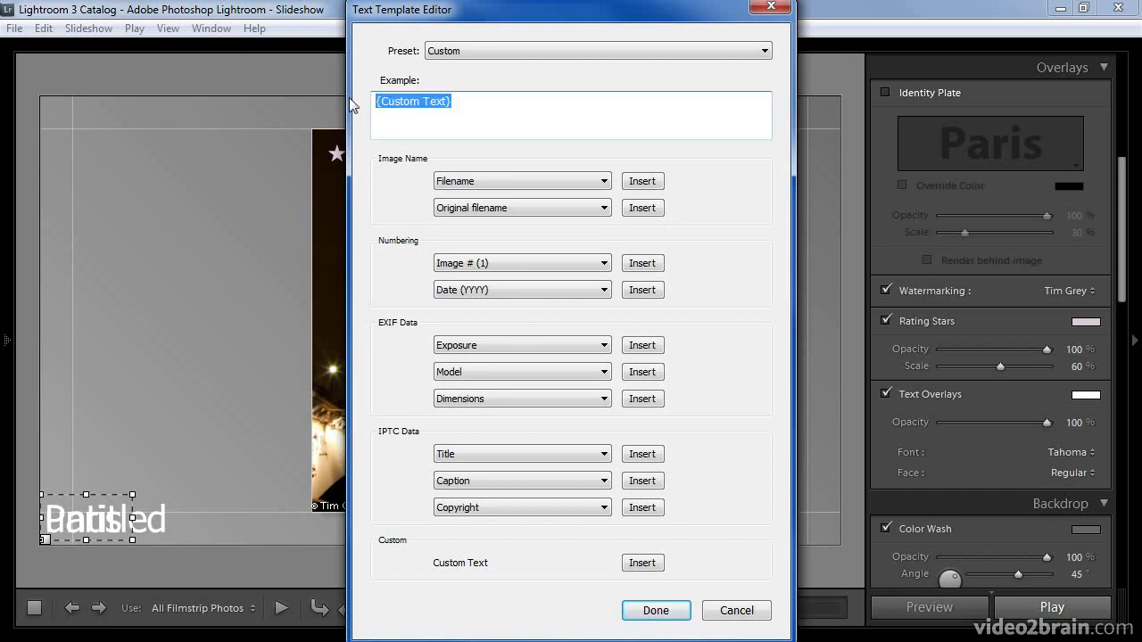
key(BackSpace)
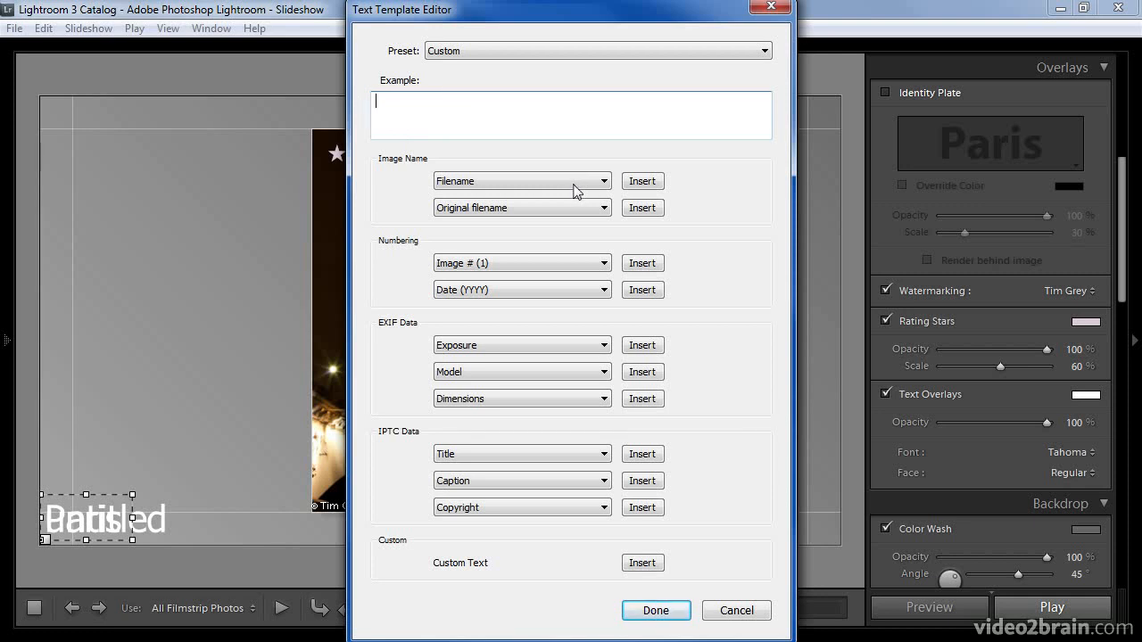
click(636, 188)
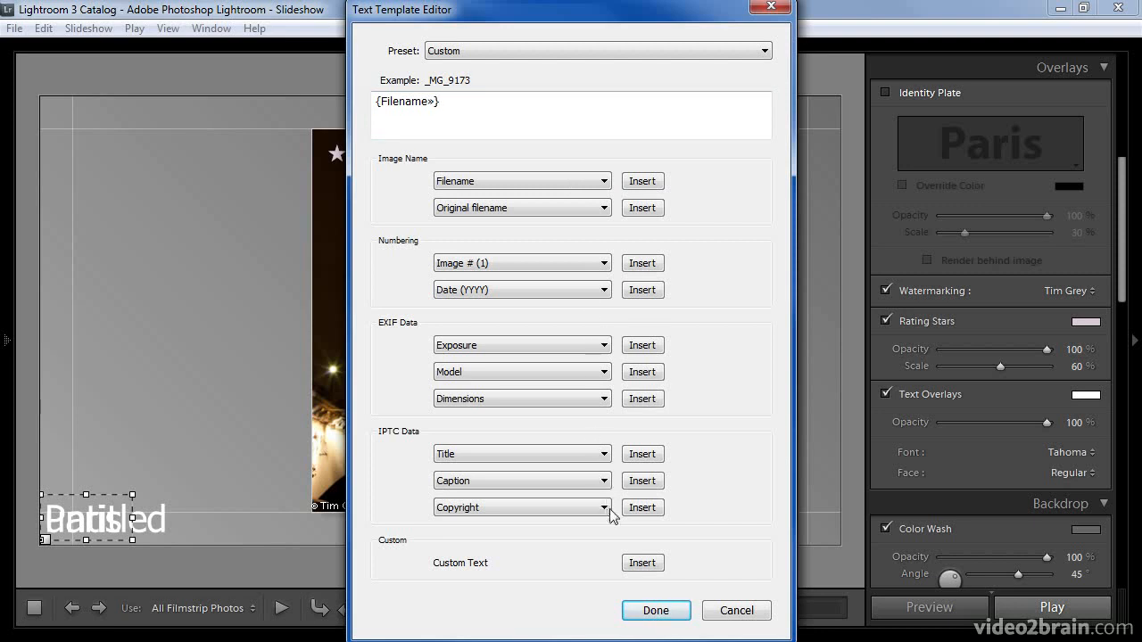
click(655, 612)
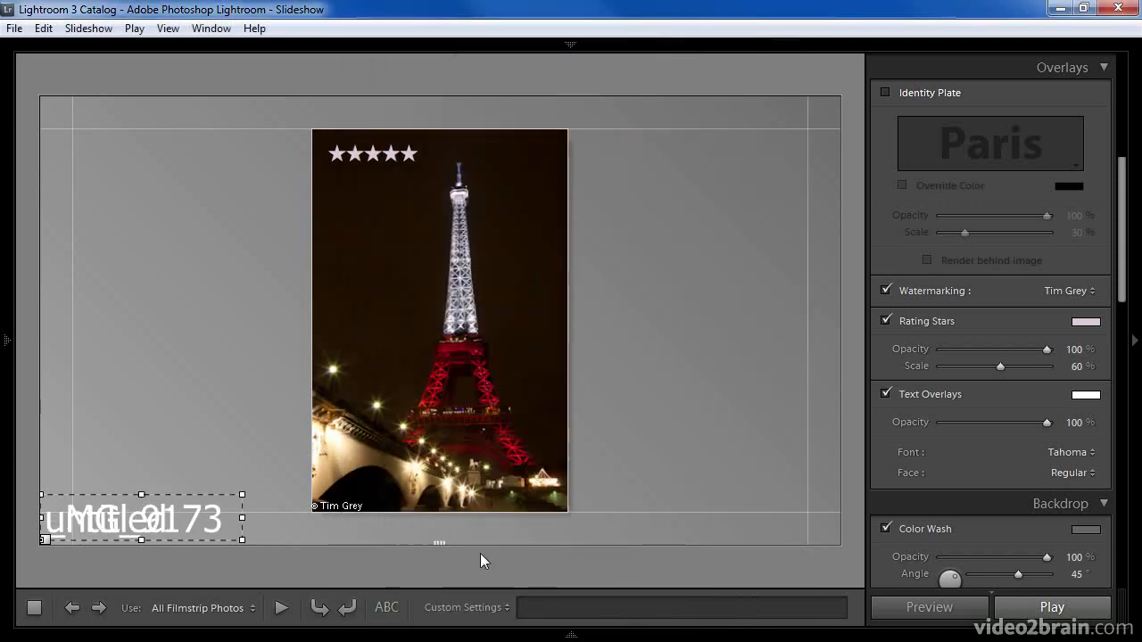
Step: Move the filename overlay to the slide's upper-right area and turn off the text overlays
drag(228, 521, 785, 201)
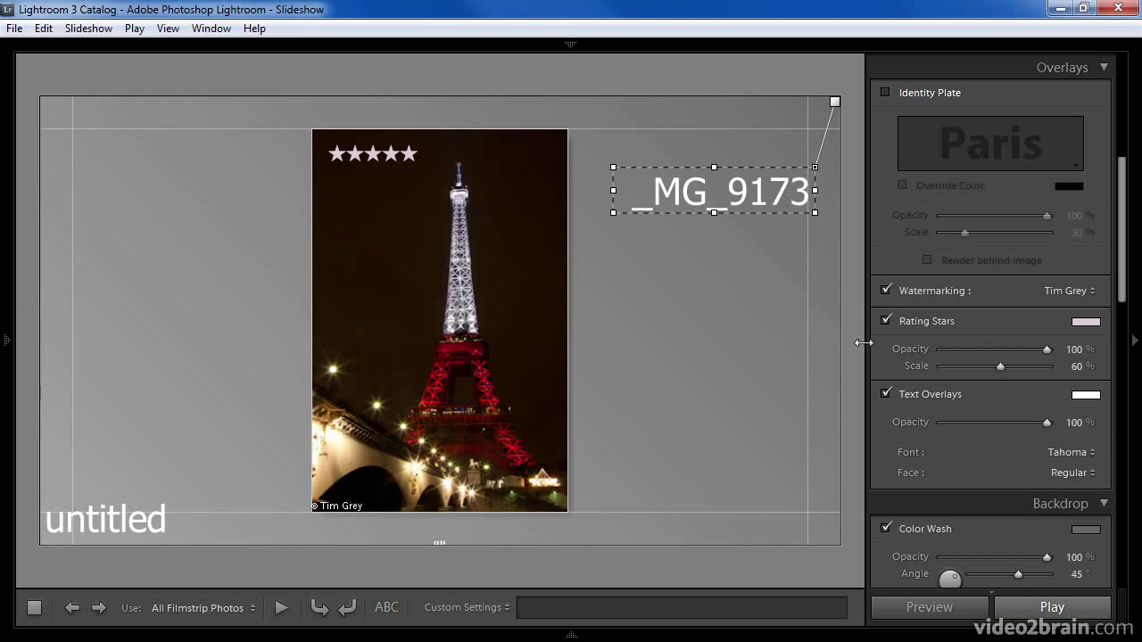
click(886, 392)
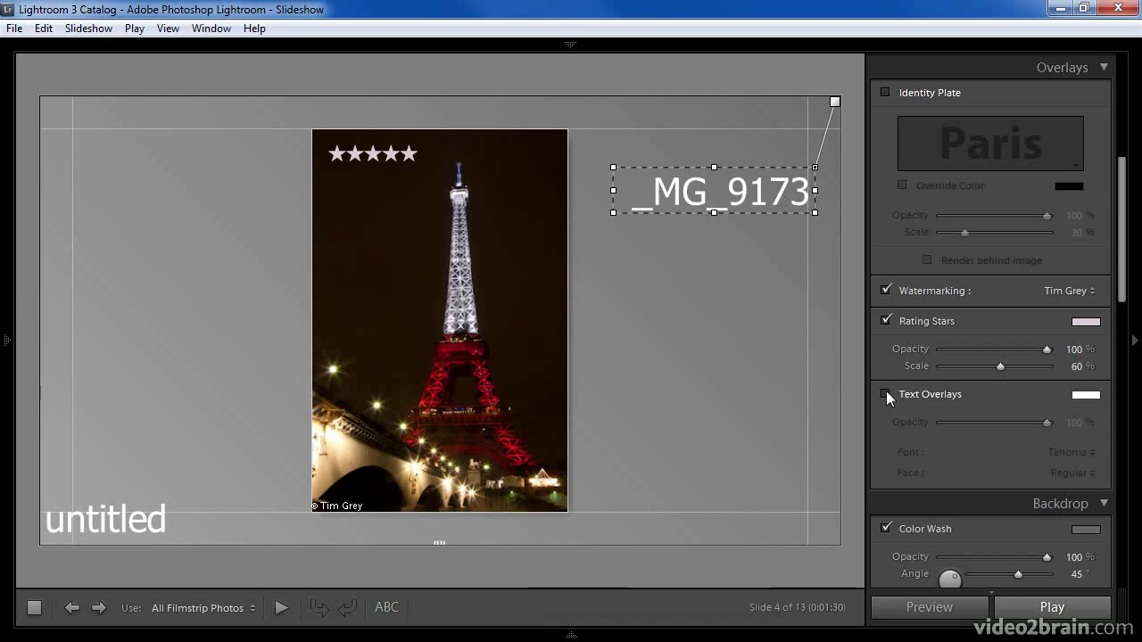
Step: Change the backdrop's color wash to red, with 71% opacity and a 30° angle
drag(1124, 250, 1122, 366)
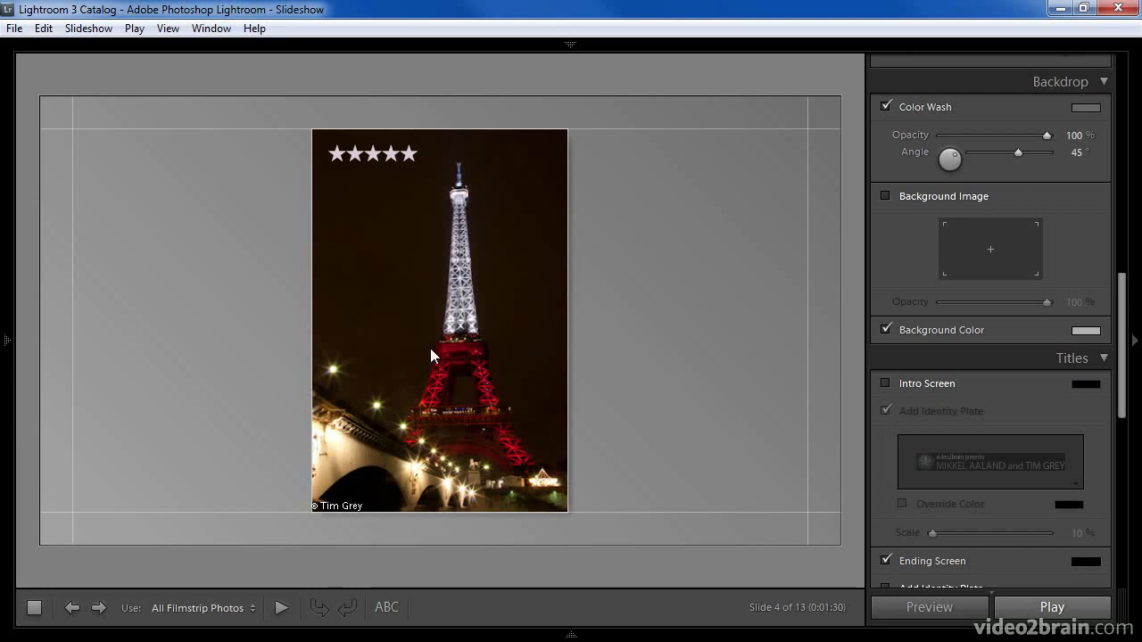
click(1085, 108)
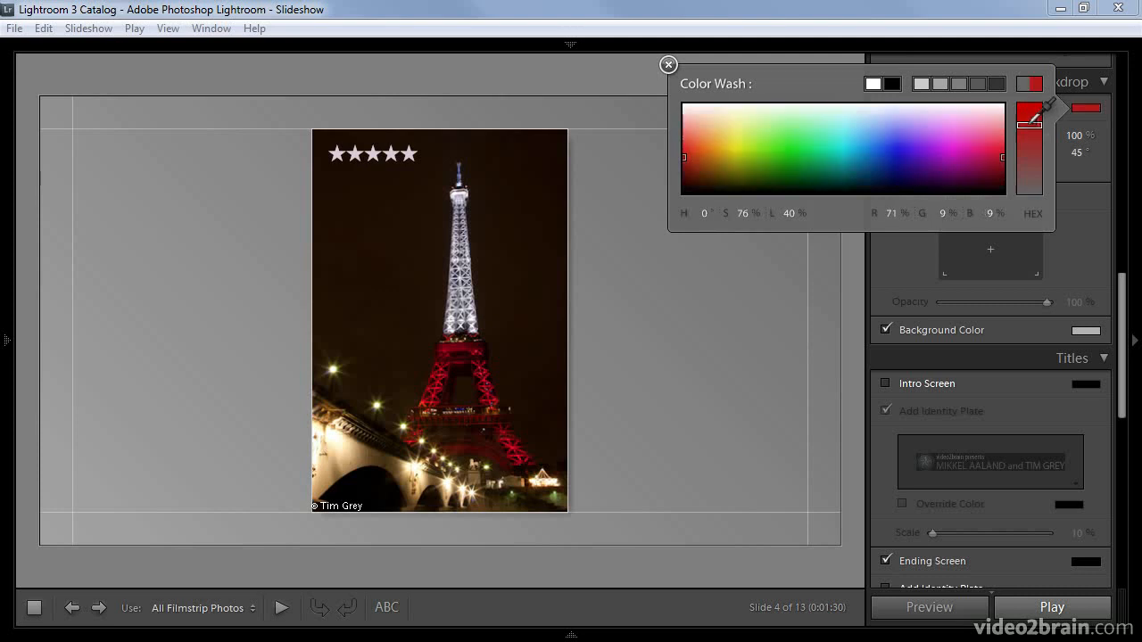
click(1029, 125)
click(668, 65)
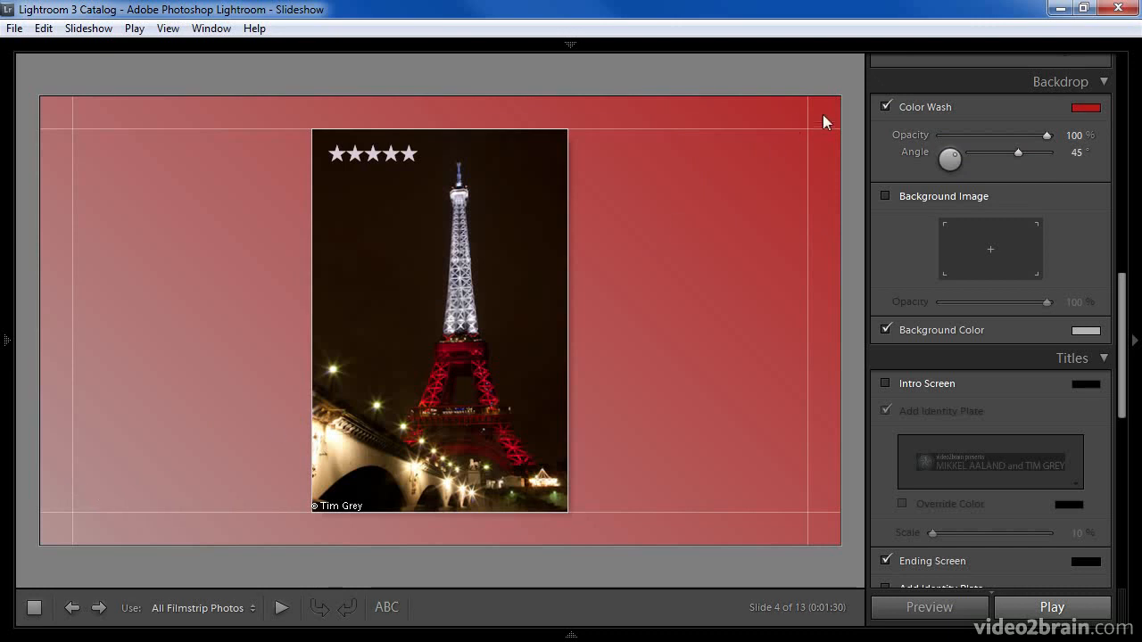
drag(1047, 135, 1016, 137)
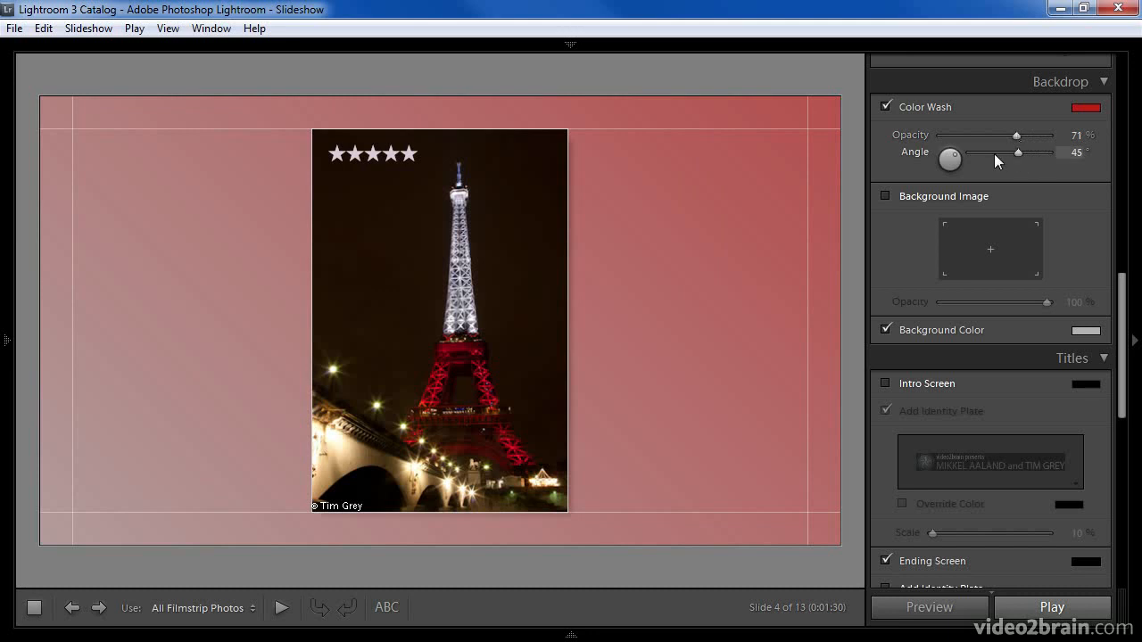
drag(964, 158, 957, 154)
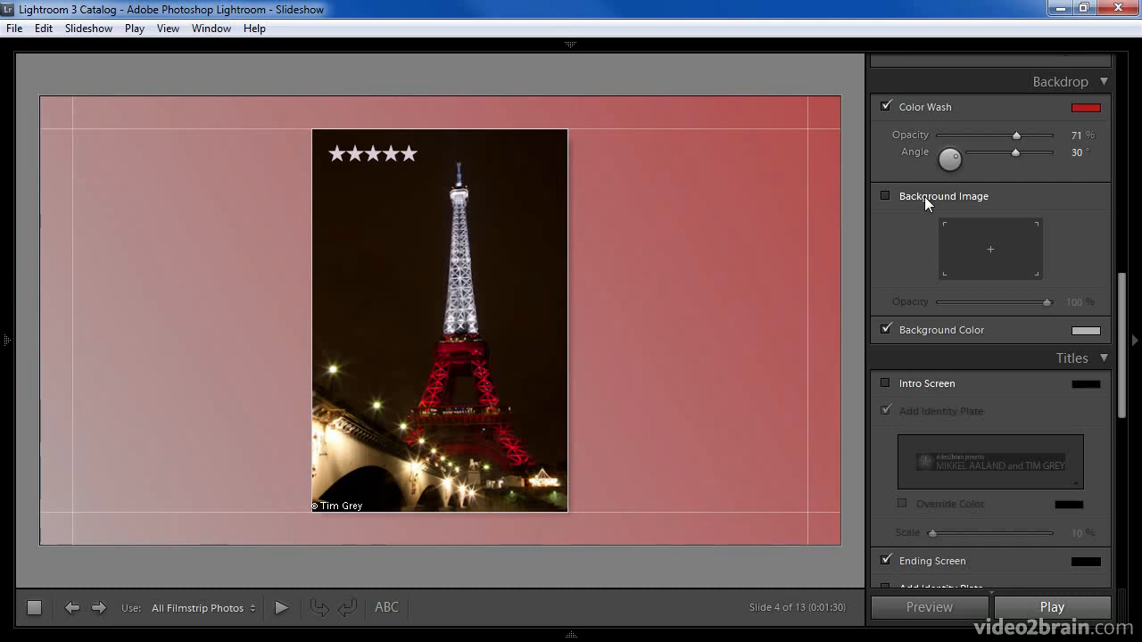
Step: Turn on the backdrop's background image and assign the last filmstrip photo, _MG_1532.CR2, to it
click(924, 197)
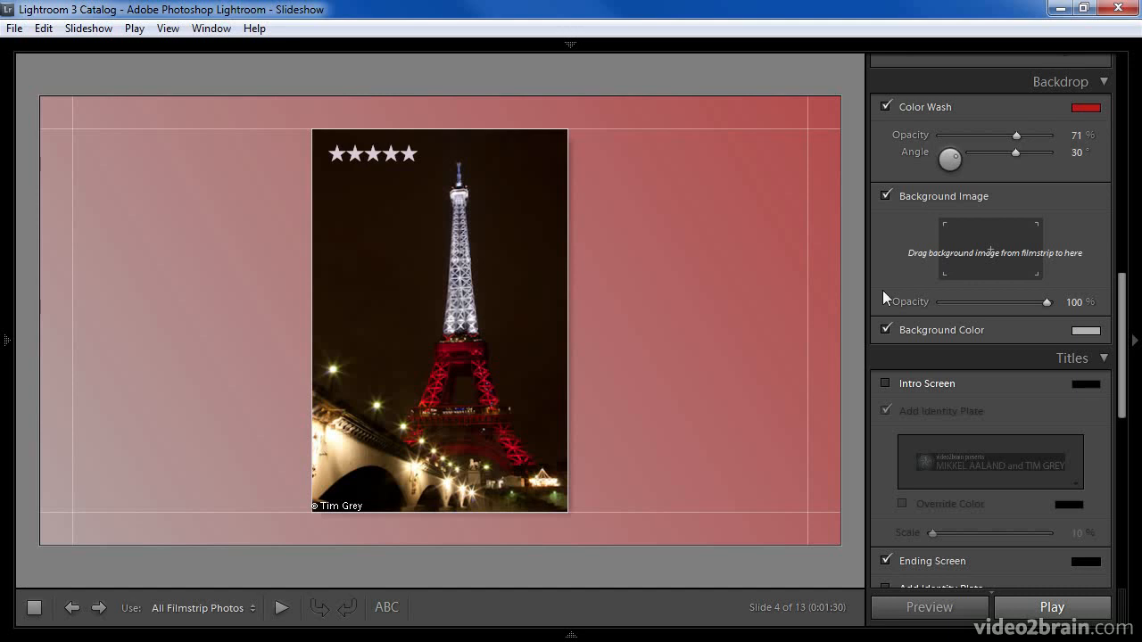
click(571, 633)
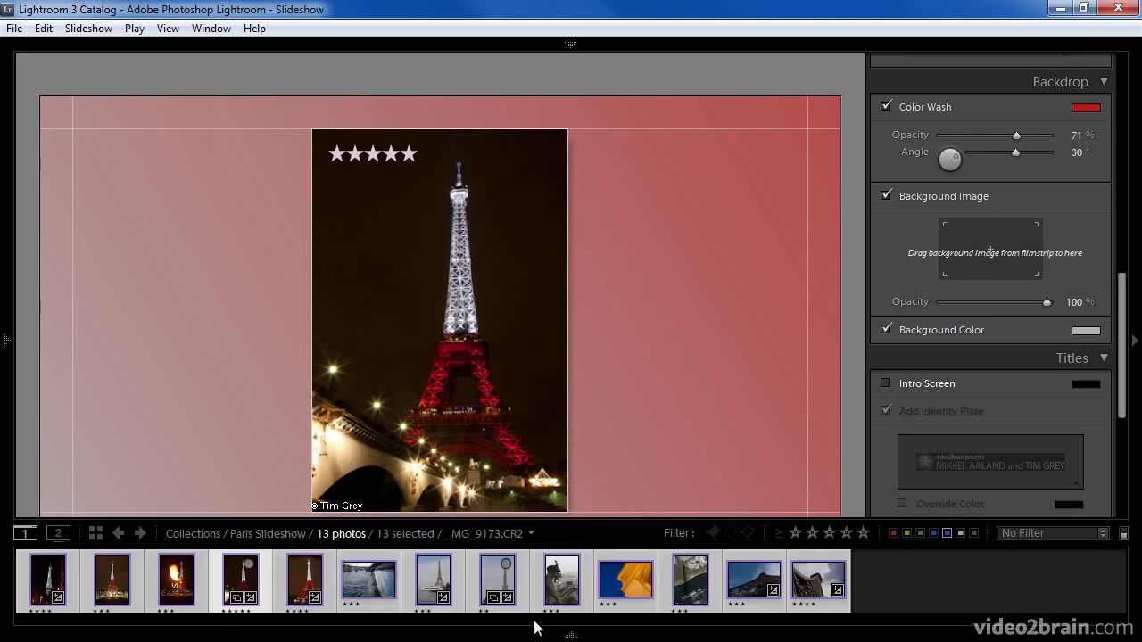
click(808, 586)
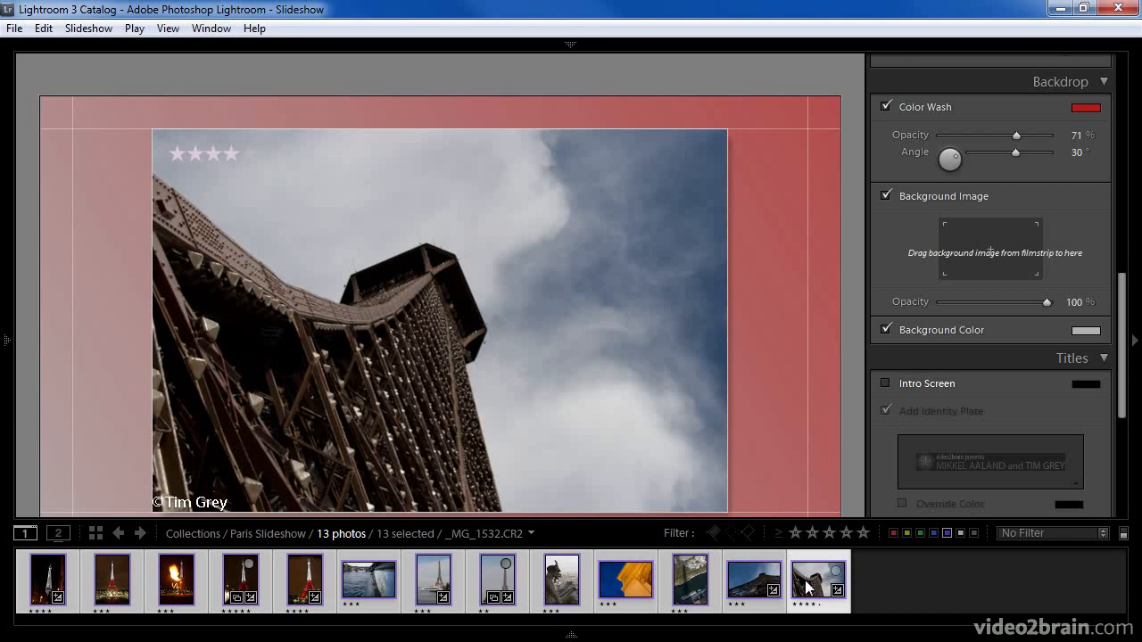
click(863, 580)
click(814, 582)
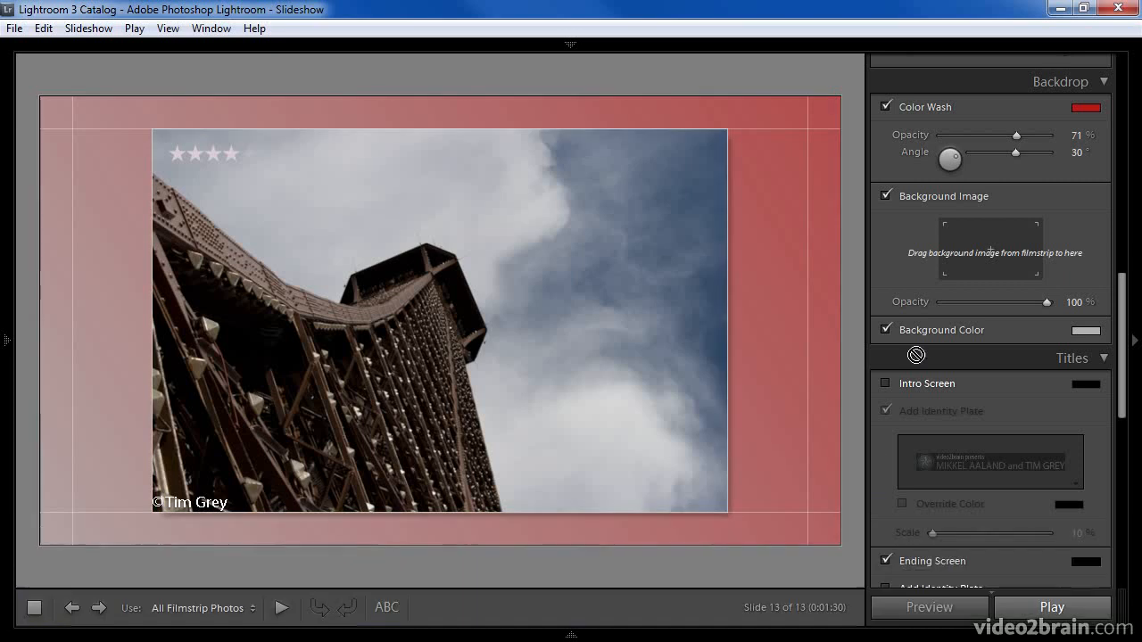
drag(954, 260, 954, 261)
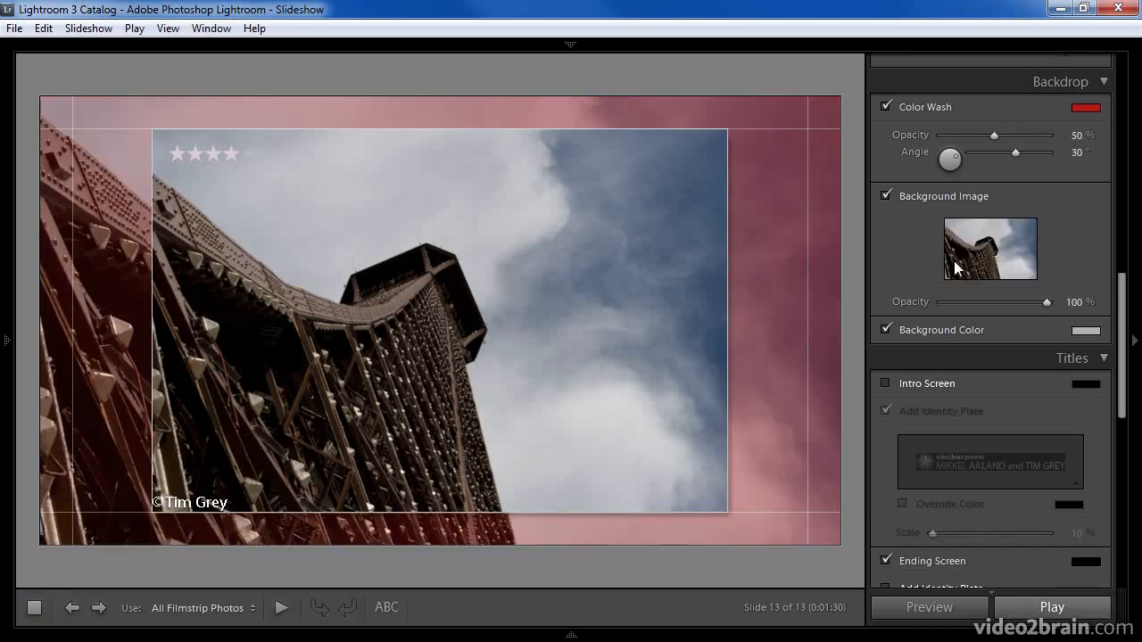
Step: Show the fourth filmstrip photo in the slide preview and set the background image's opacity to 54%
mouse_move(573, 630)
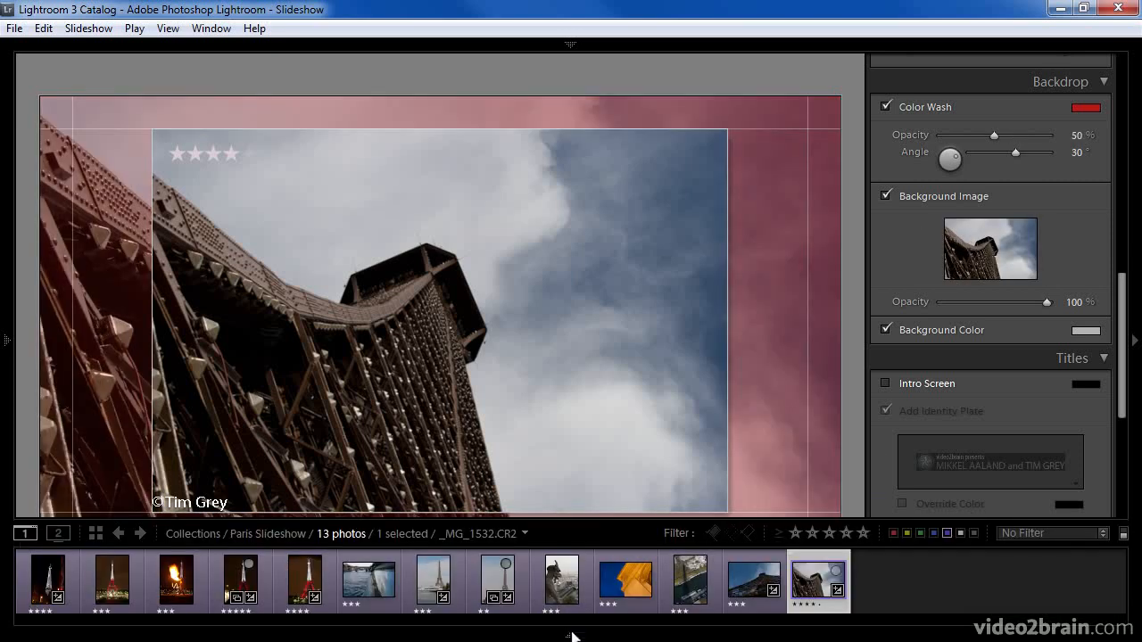
click(241, 580)
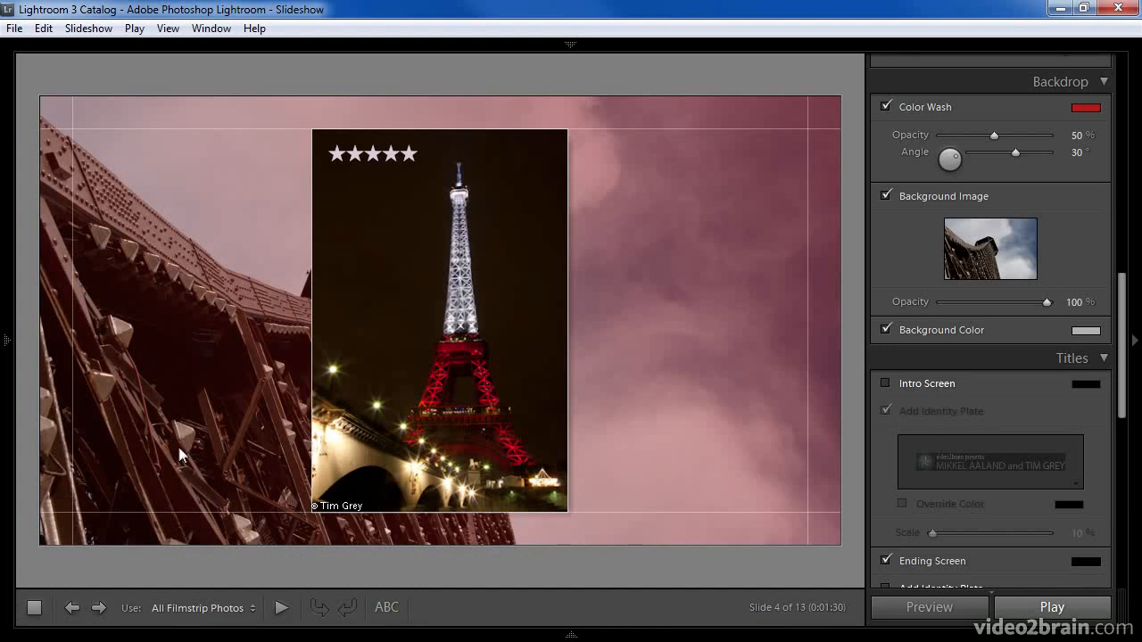
drag(1044, 300, 991, 304)
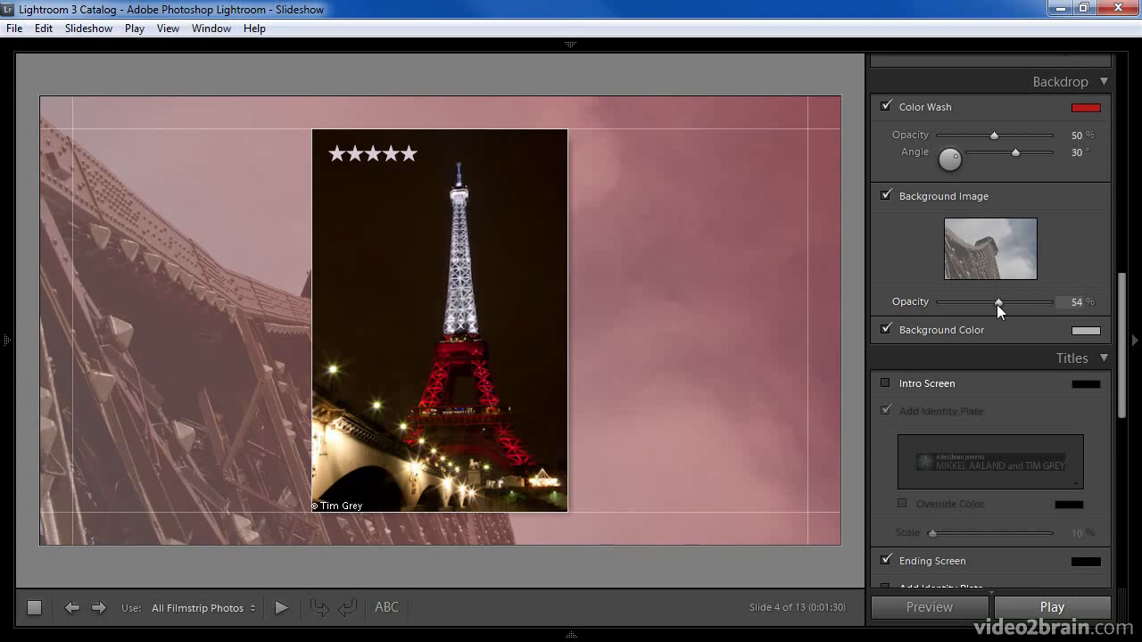
Step: Turn off the background image, and toggle the background color off and on twice to compare the backdrop
click(886, 197)
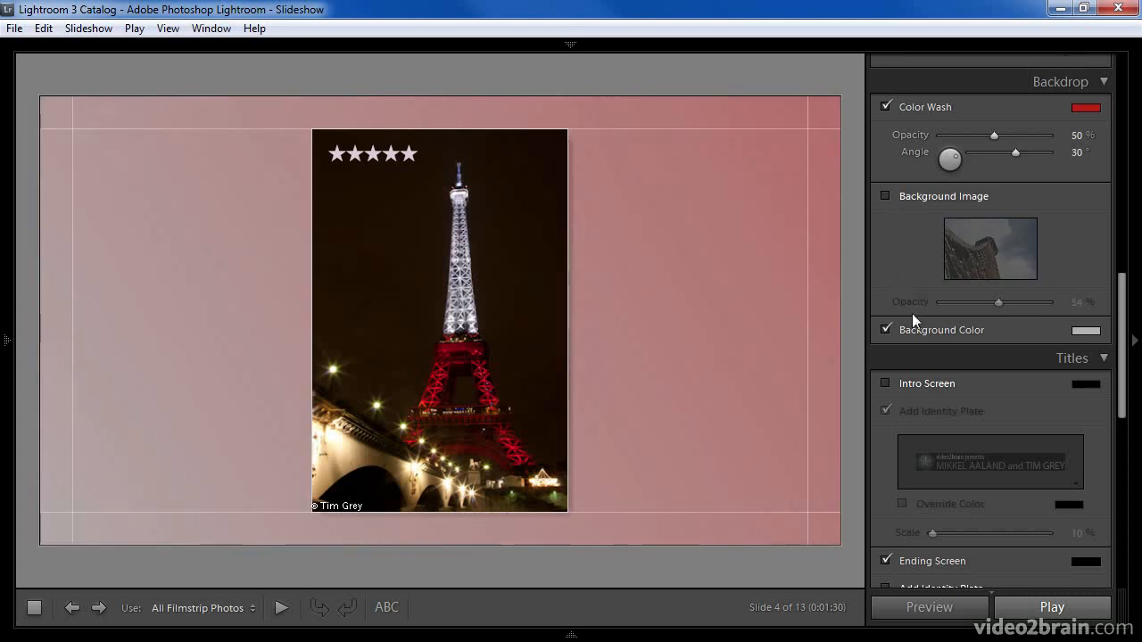
click(885, 329)
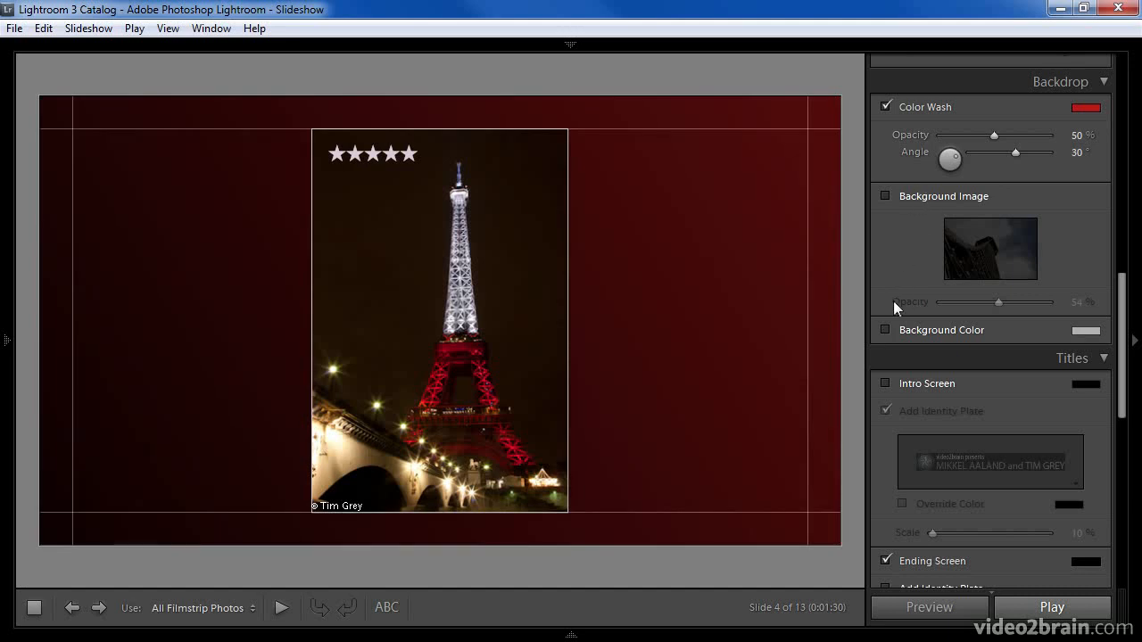
click(885, 329)
click(885, 329)
click(886, 329)
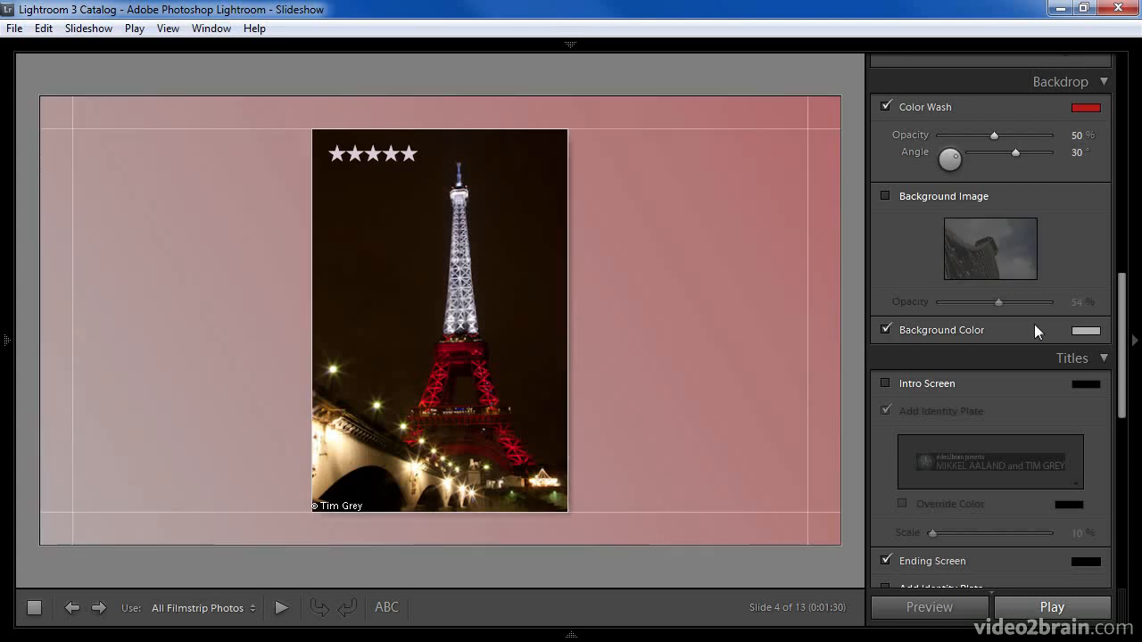
Step: Open and close the background color picker without choosing a color, and turn off the color wash
click(1085, 331)
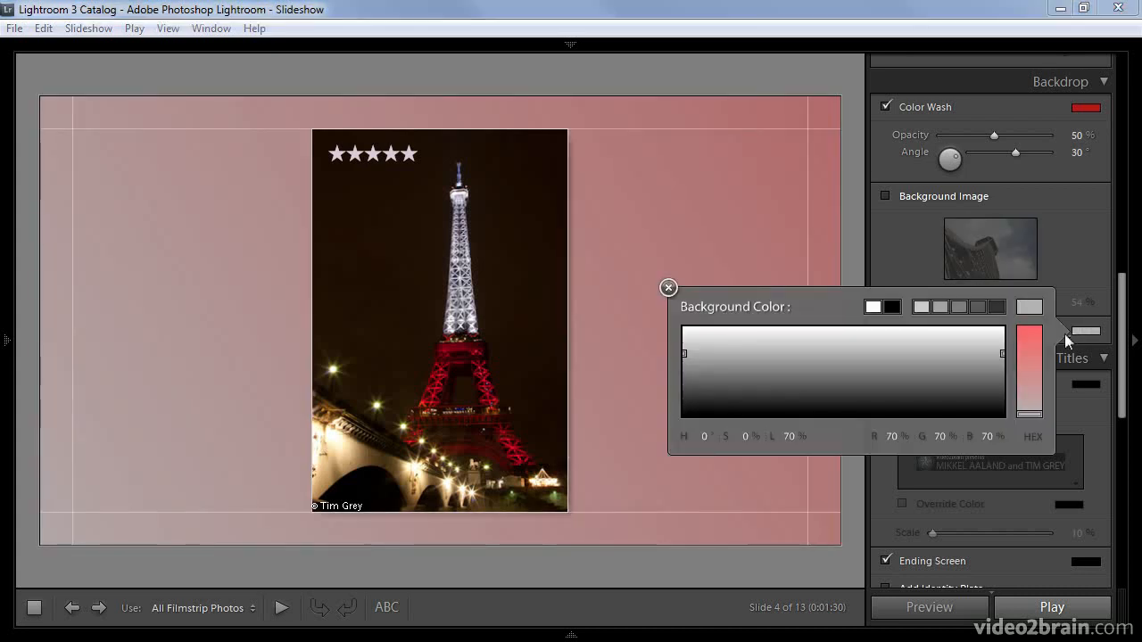
click(908, 241)
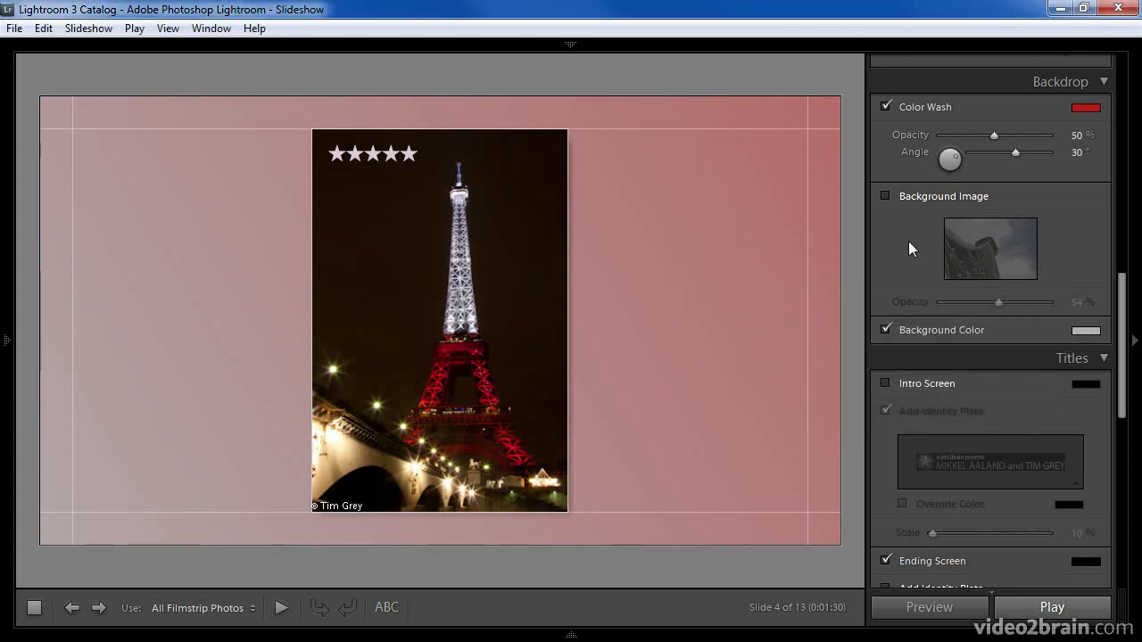
click(886, 106)
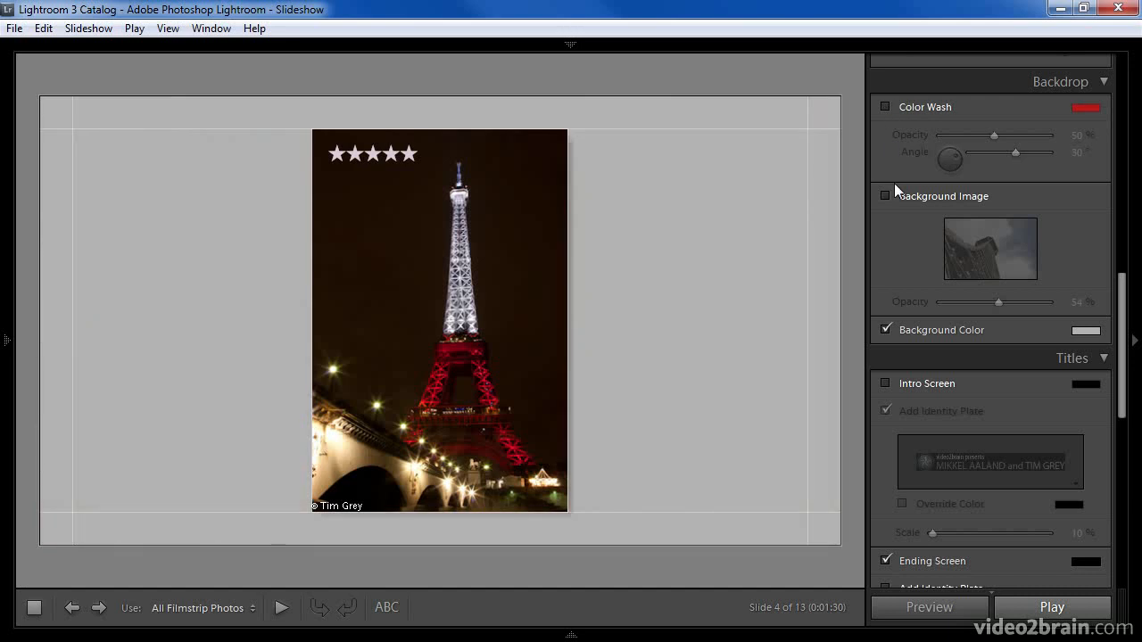
Step: Turn on the slideshow's intro screen, toggle its identity plate to compare, and leave the identity plate off
drag(1124, 316, 1126, 386)
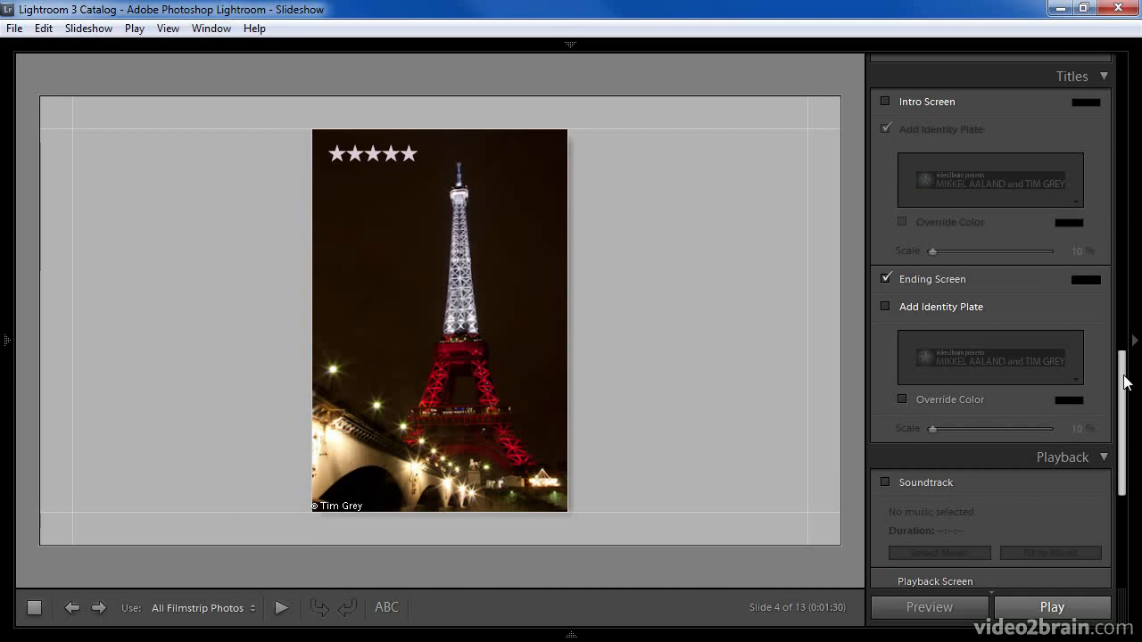
click(885, 101)
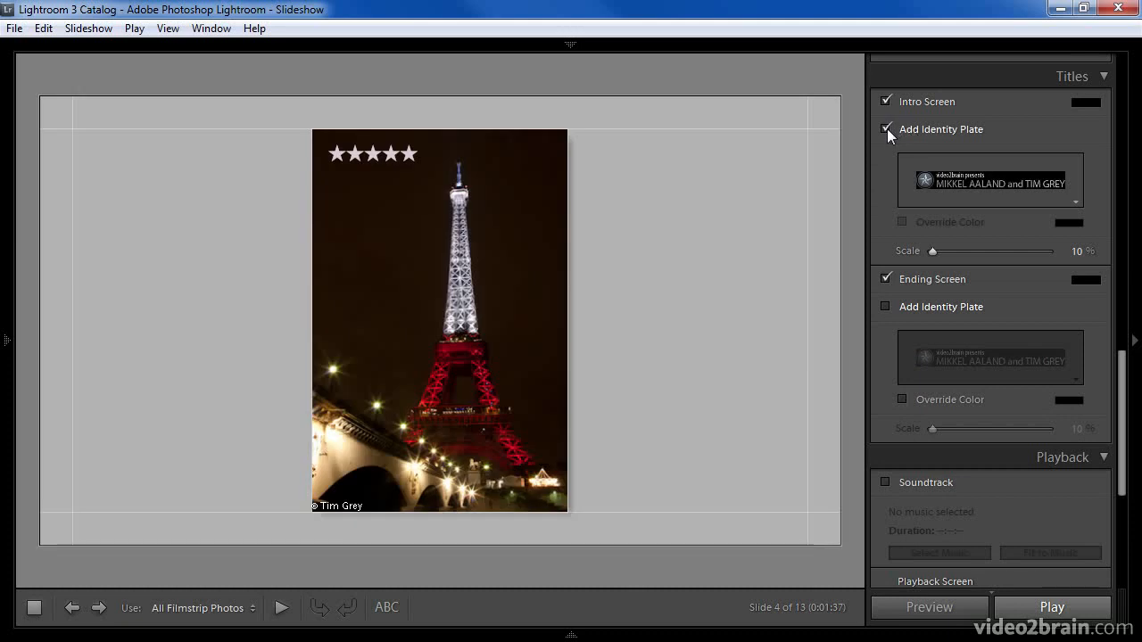
click(886, 129)
click(886, 129)
click(886, 130)
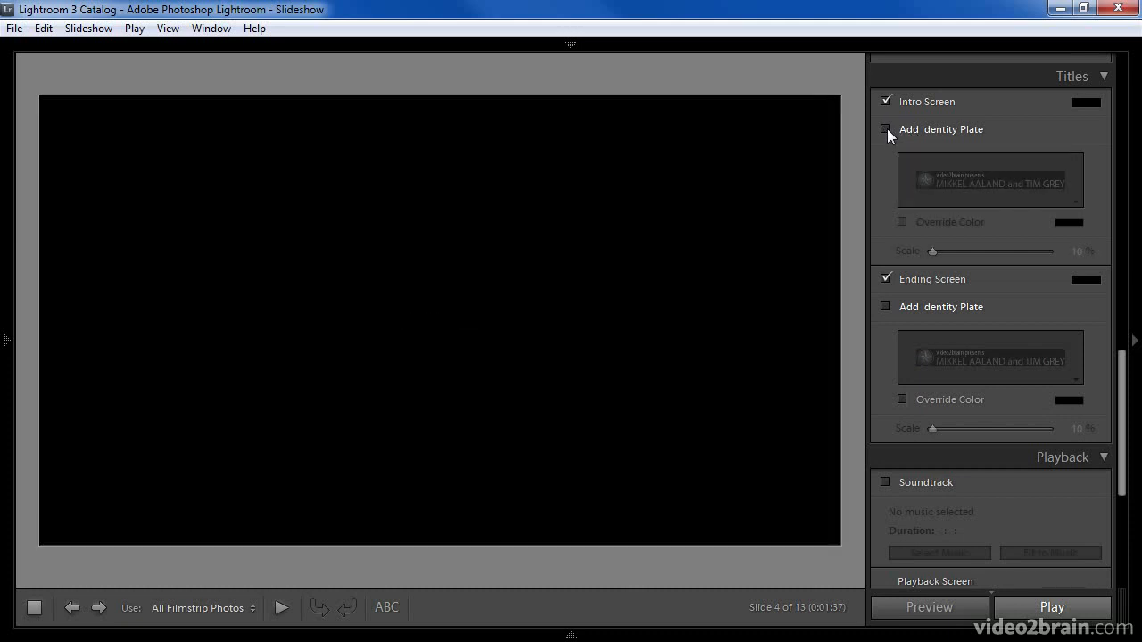
Step: Set the intro screen's background color to light gray, with red, green and blue at 72%
click(1083, 102)
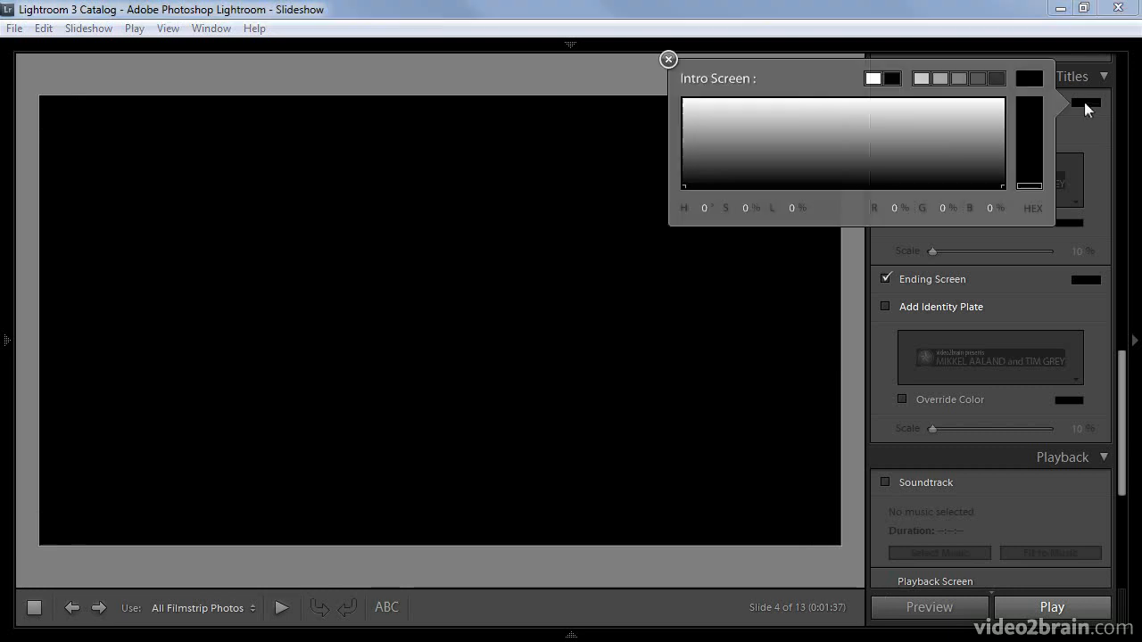
click(1020, 123)
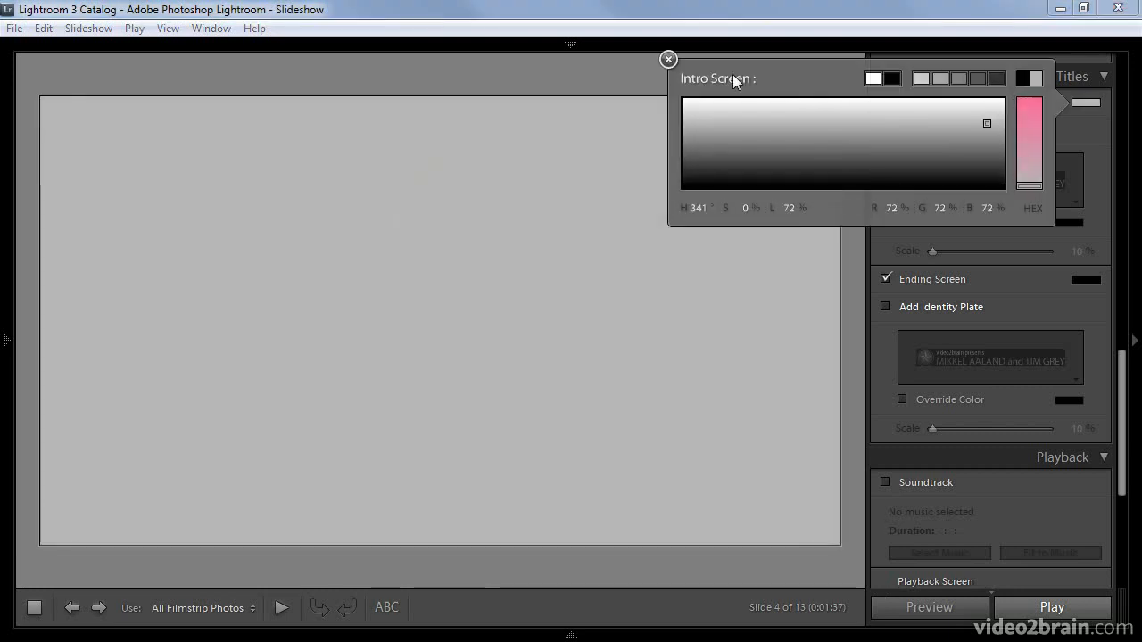
click(668, 60)
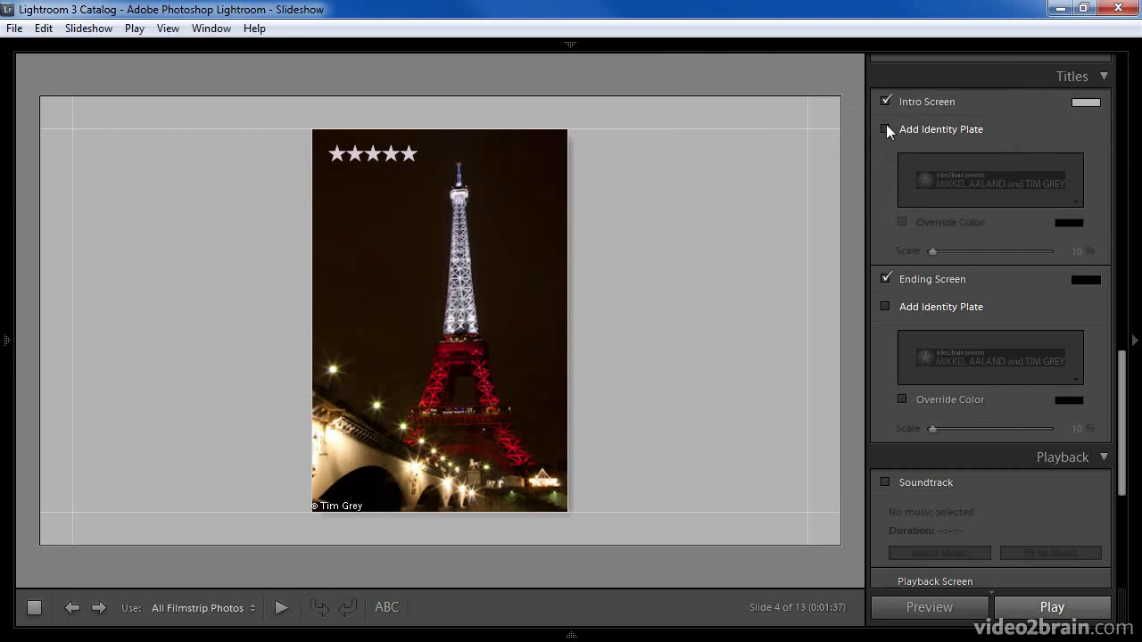
Step: Add an identity plate to the intro screen and make it a styled text plate reading "Paris"
click(885, 129)
click(1018, 184)
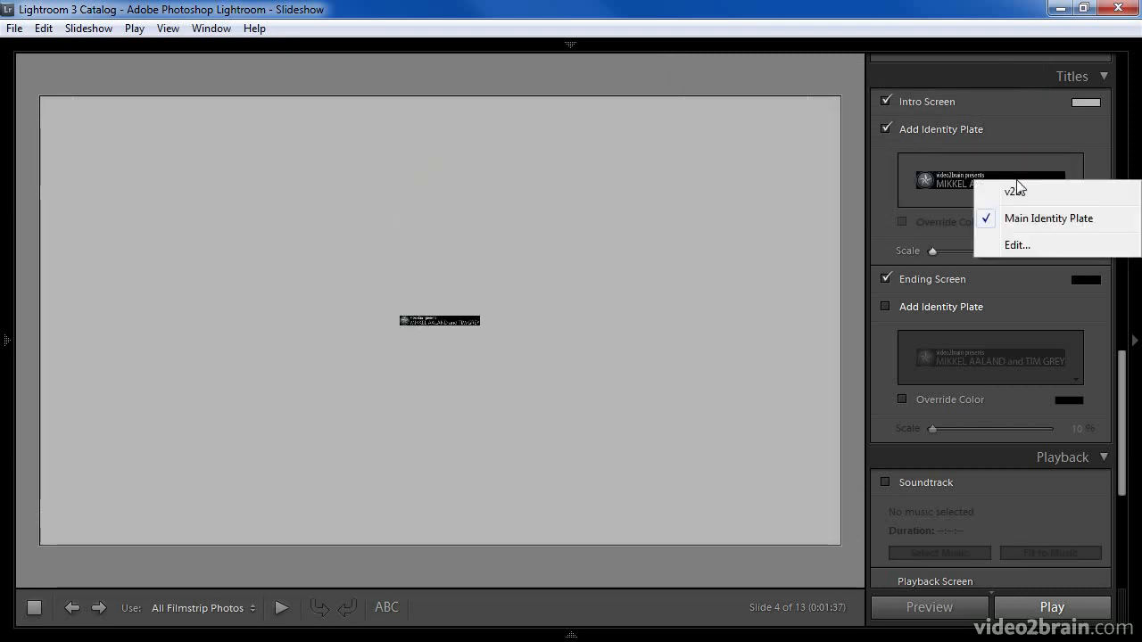
click(1017, 244)
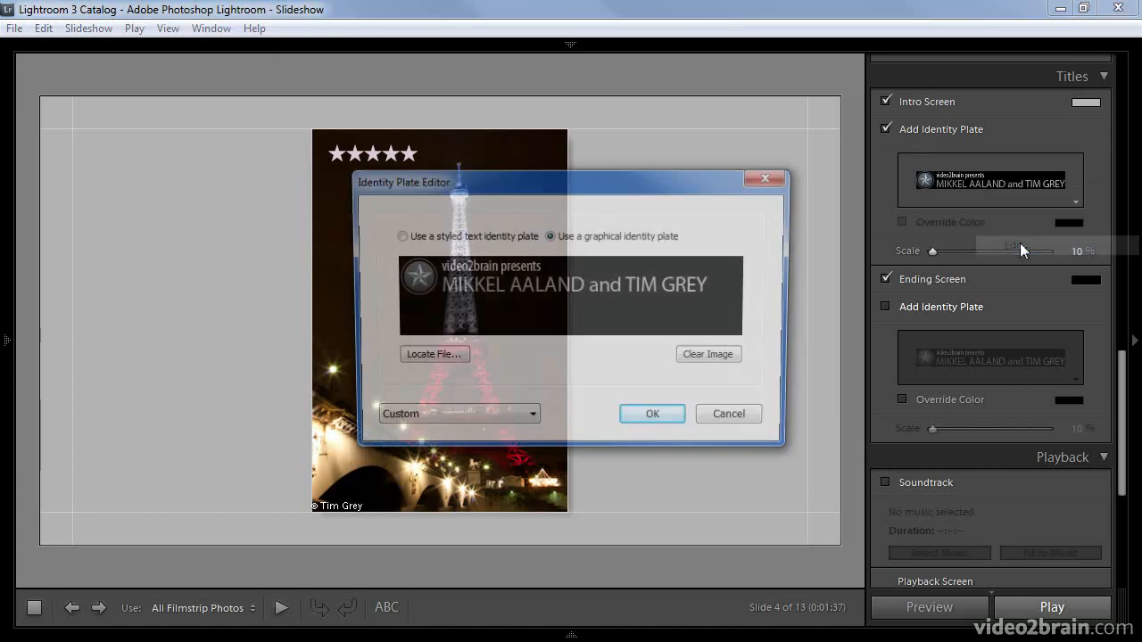
click(397, 237)
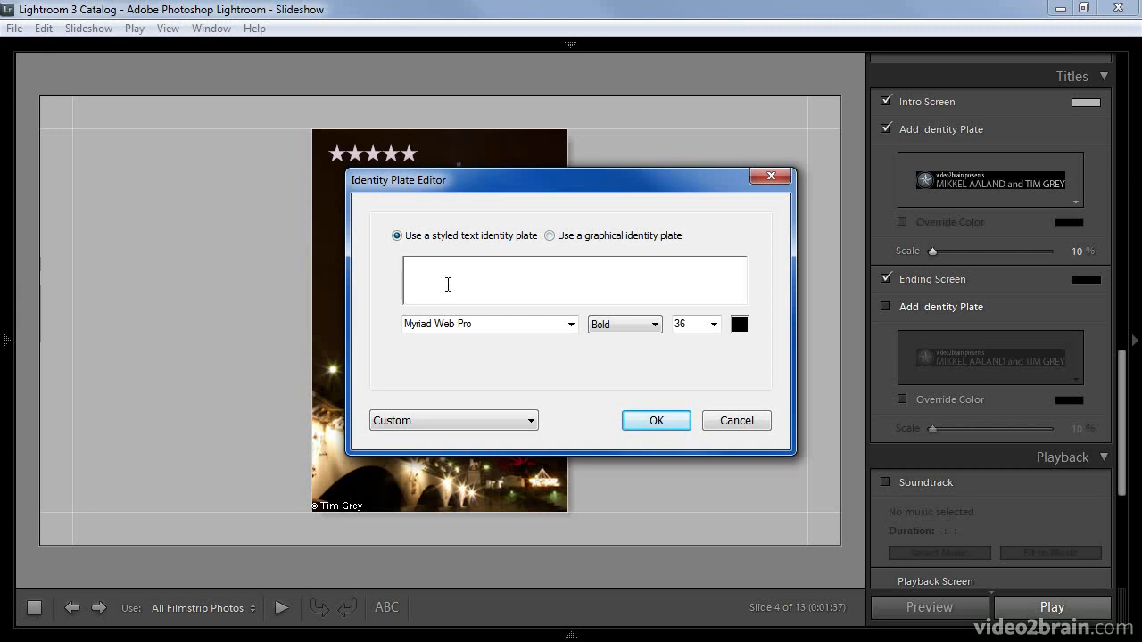
text(Paris)
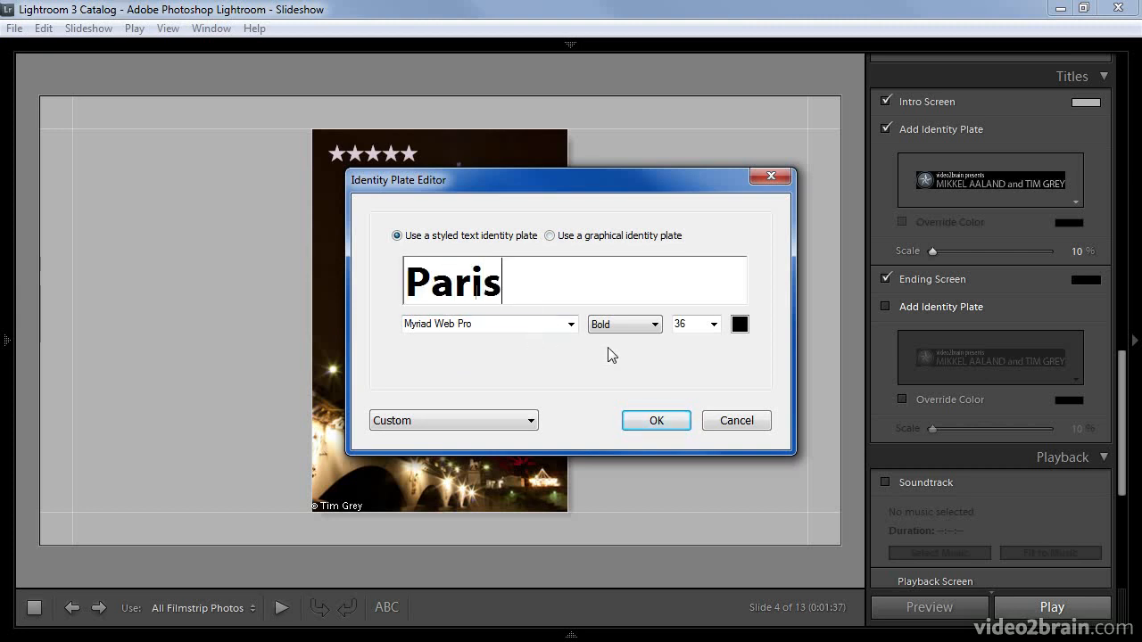
click(654, 419)
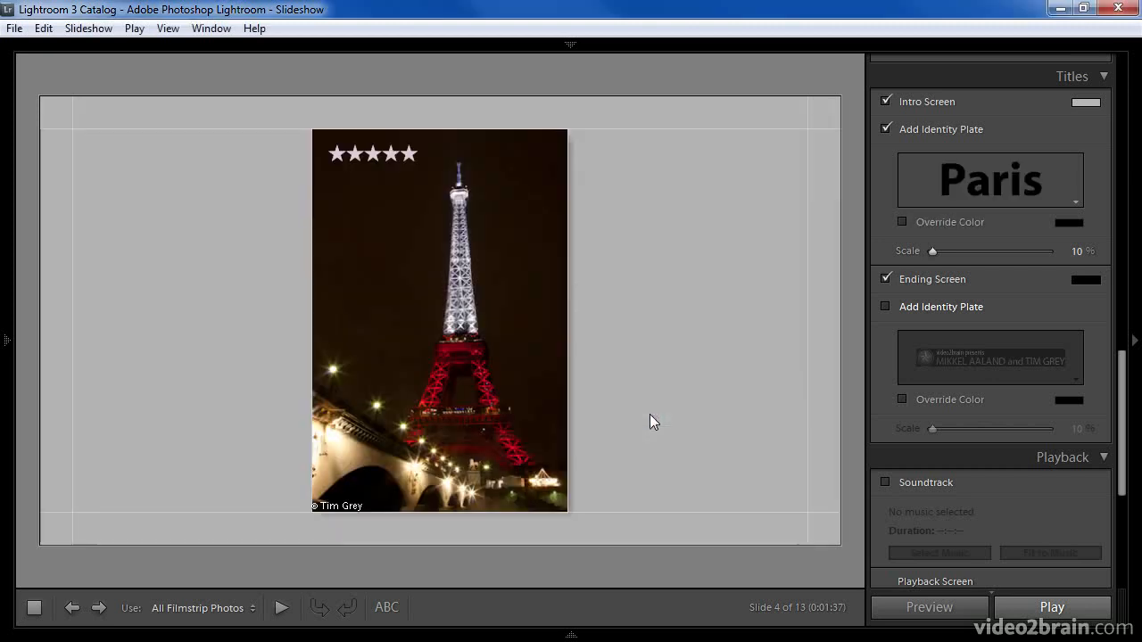
Step: Turn on the color override for the intro screen's identity plate, keep it black, and set the plate's scale to 31%
click(901, 221)
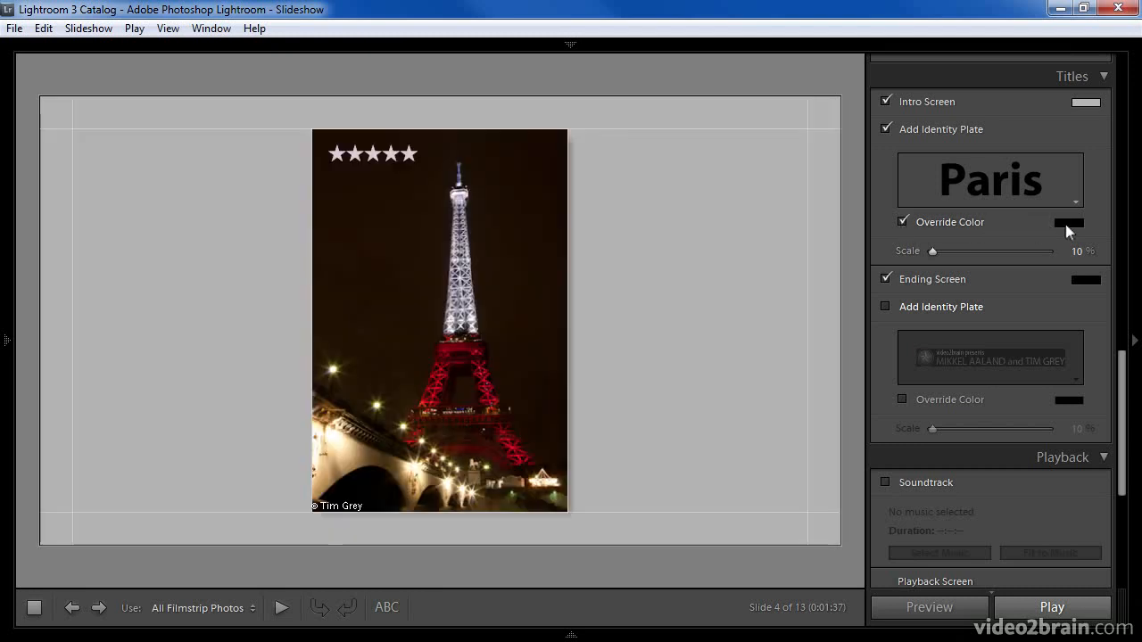
click(1067, 223)
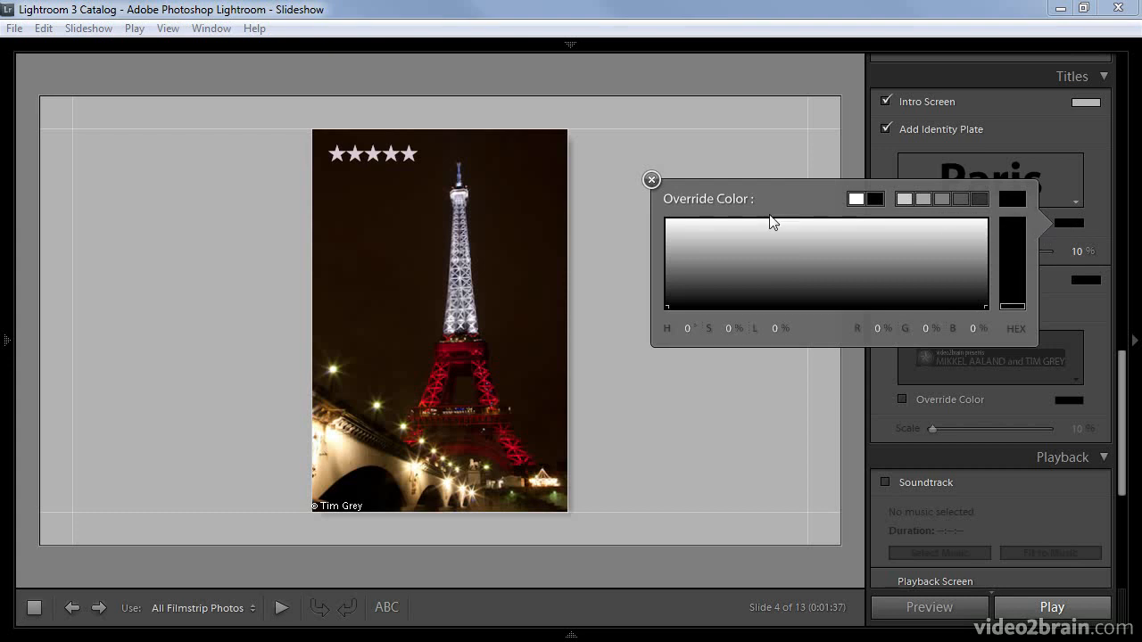
click(651, 181)
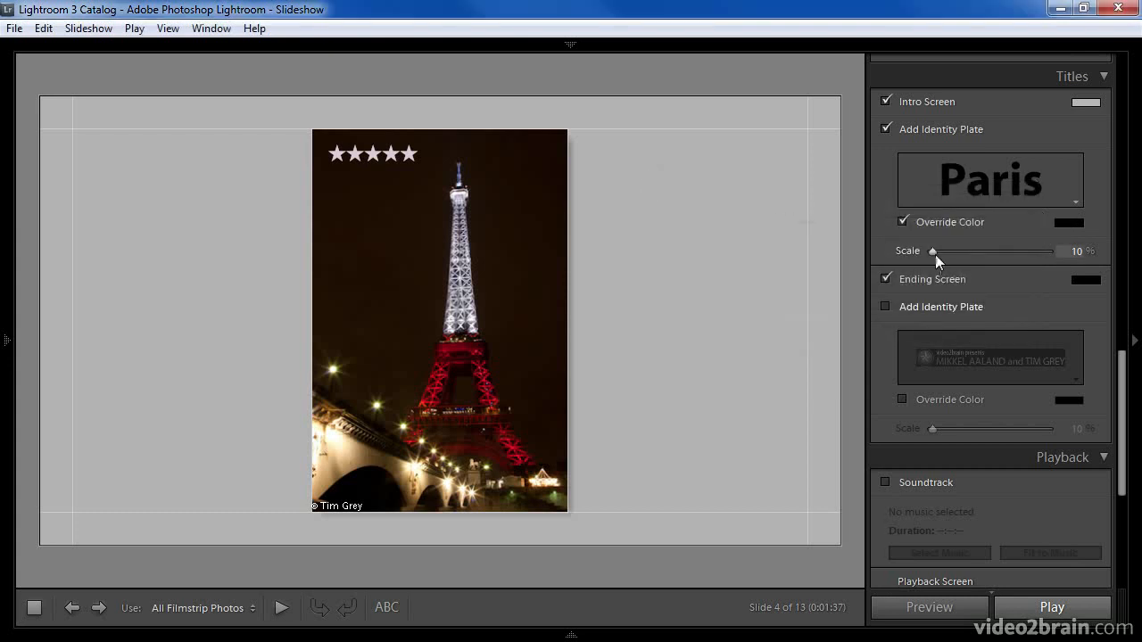
drag(931, 250, 960, 253)
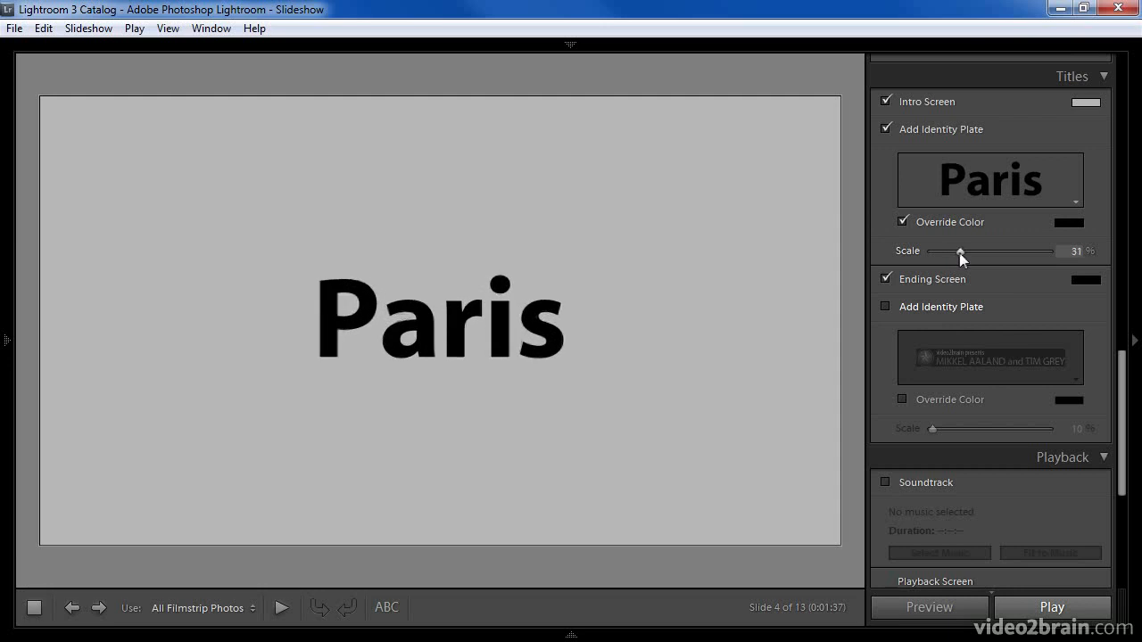
drag(965, 250, 965, 252)
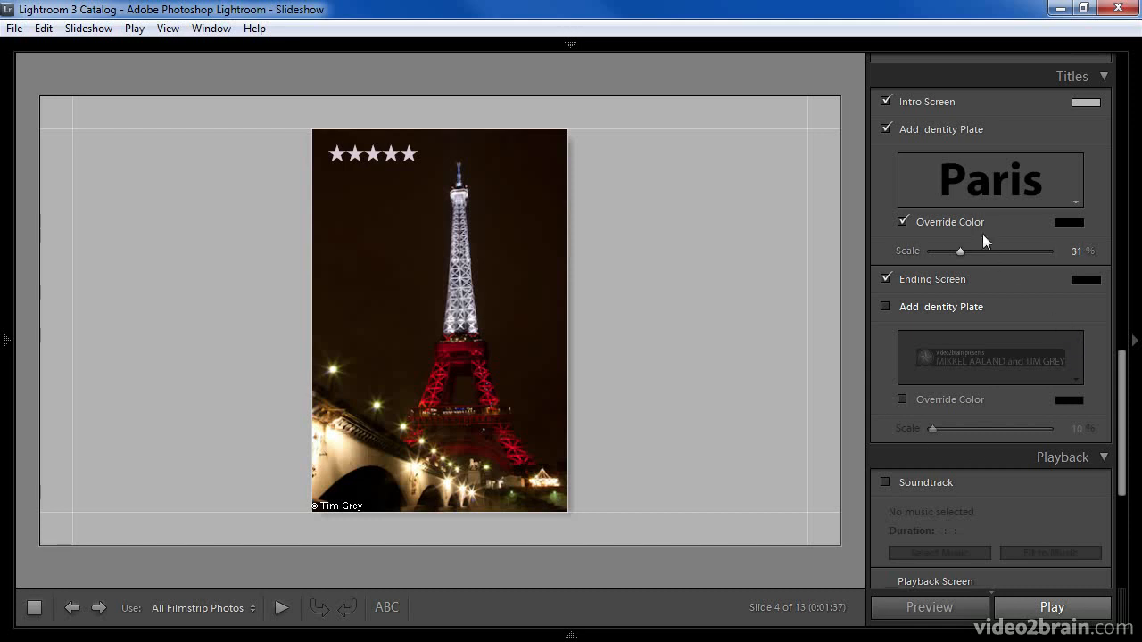
Step: Turn on the soundtrack in the playback settings and choose SlideshowSong from the Paris Slideshow folder as its music
drag(1124, 369, 1124, 468)
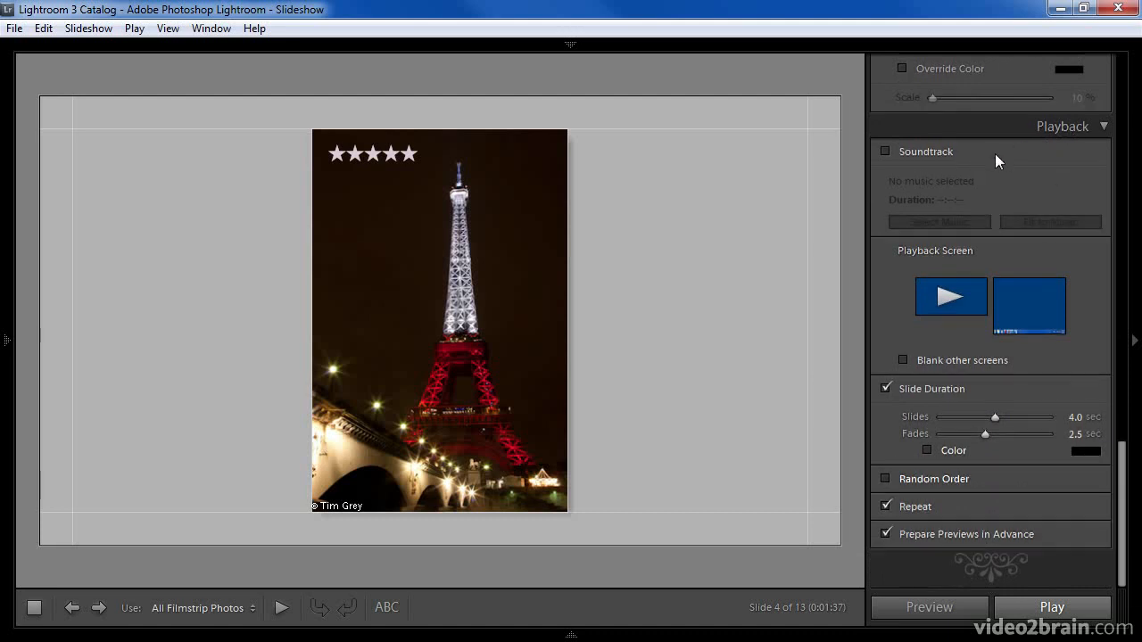
click(886, 151)
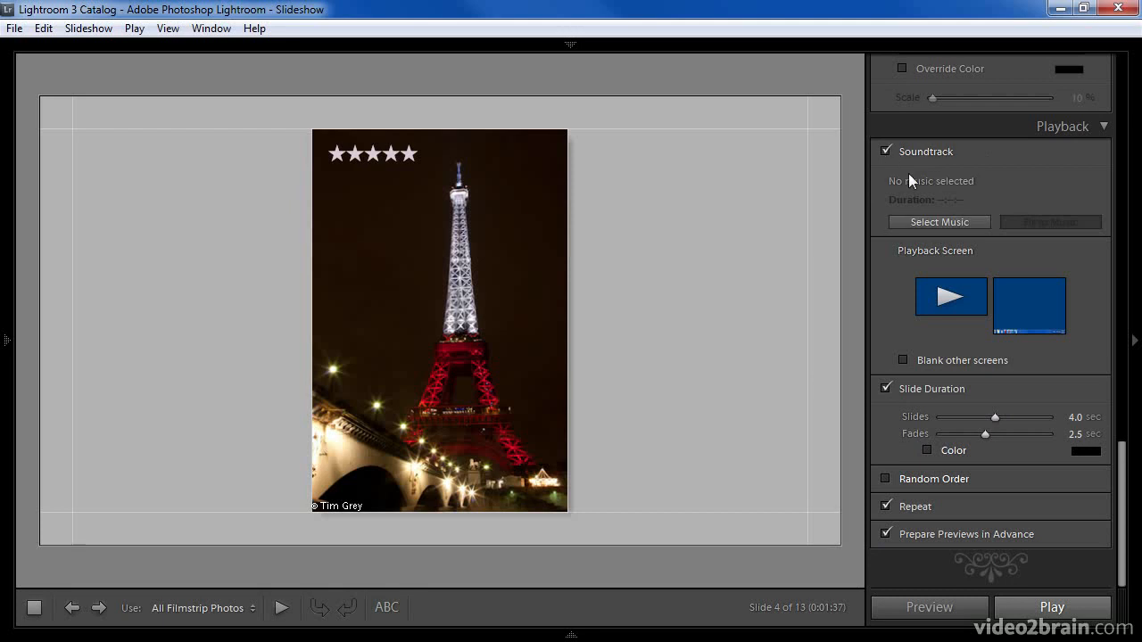
click(945, 221)
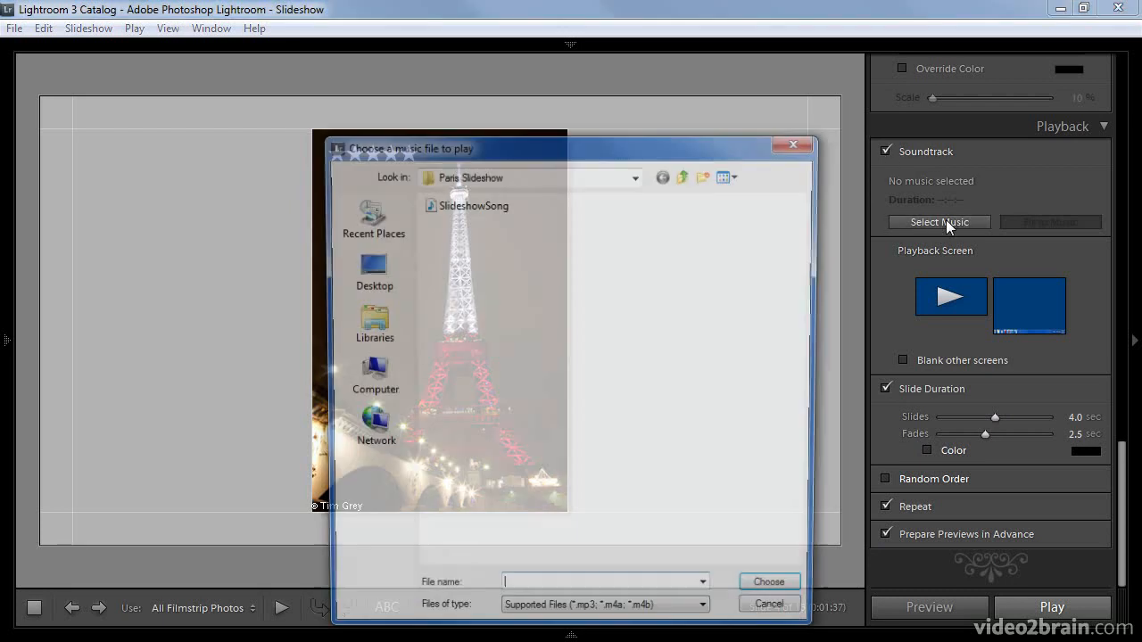
double_click(492, 204)
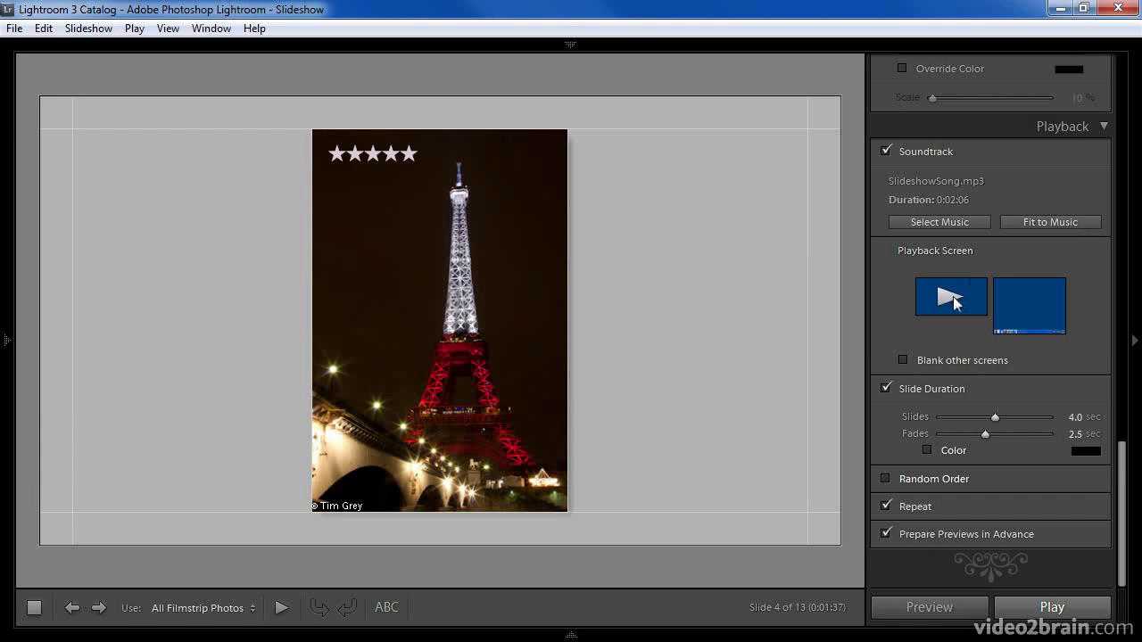
mouse_move(955, 304)
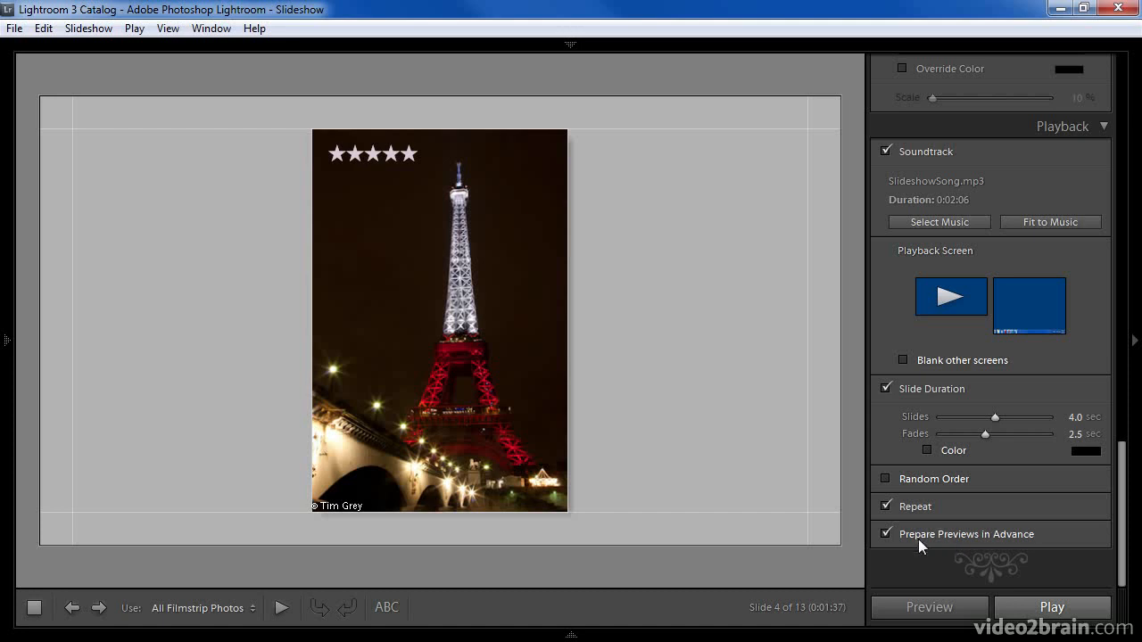
Step: Save the current slideshow settings as a new template named "My Slideshow Format" in the User Templates folder
click(6, 338)
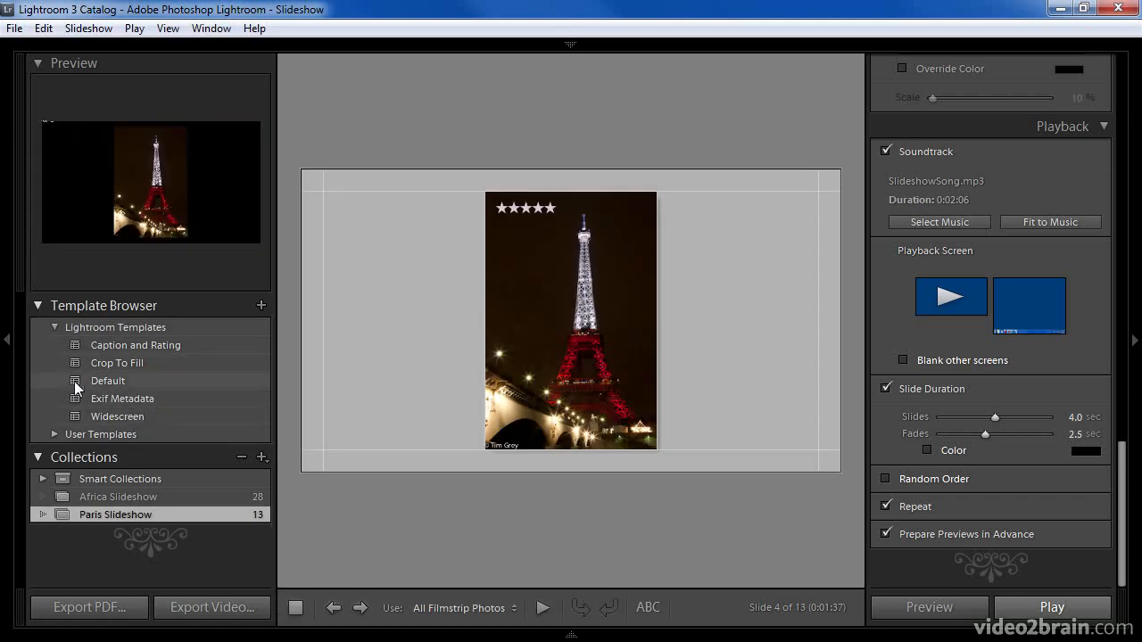
click(262, 306)
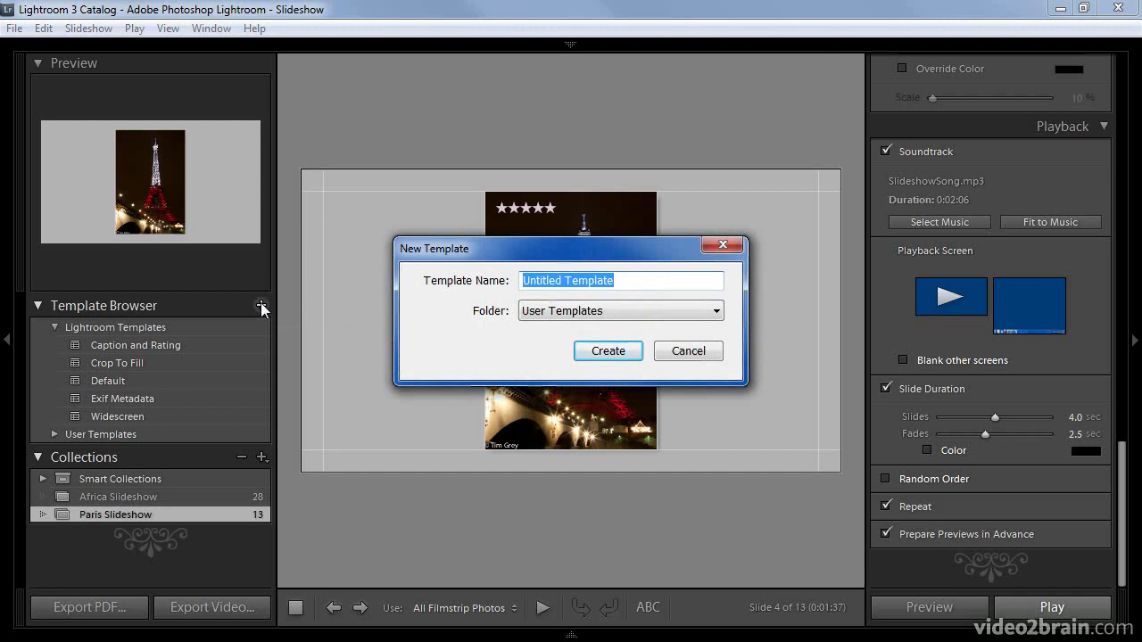
text(My Slides)
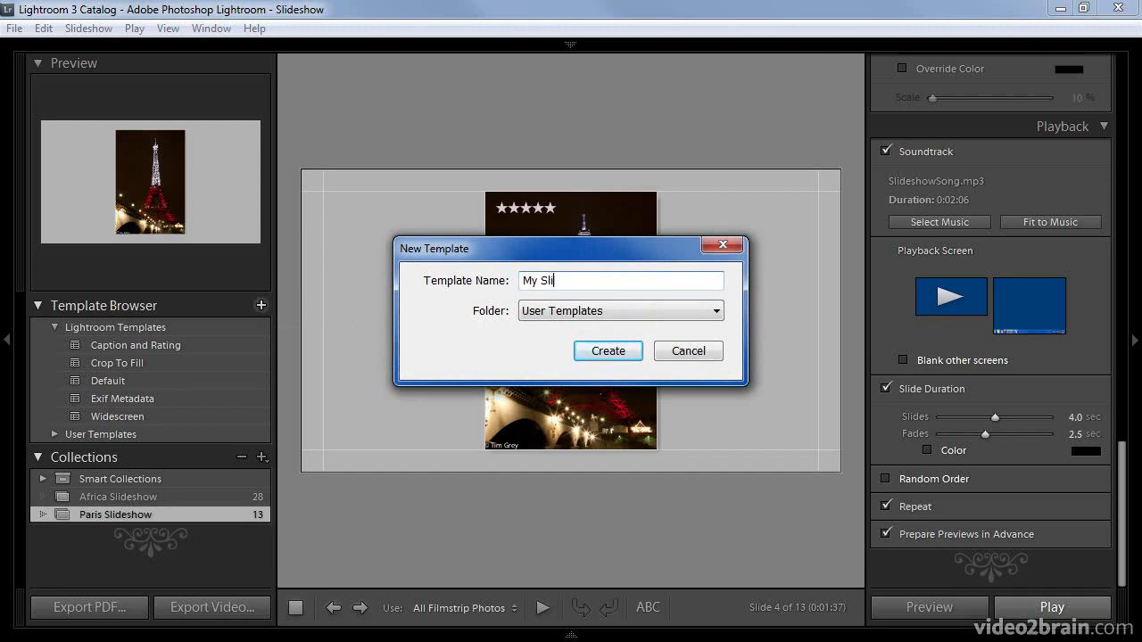
text(how Format)
click(596, 355)
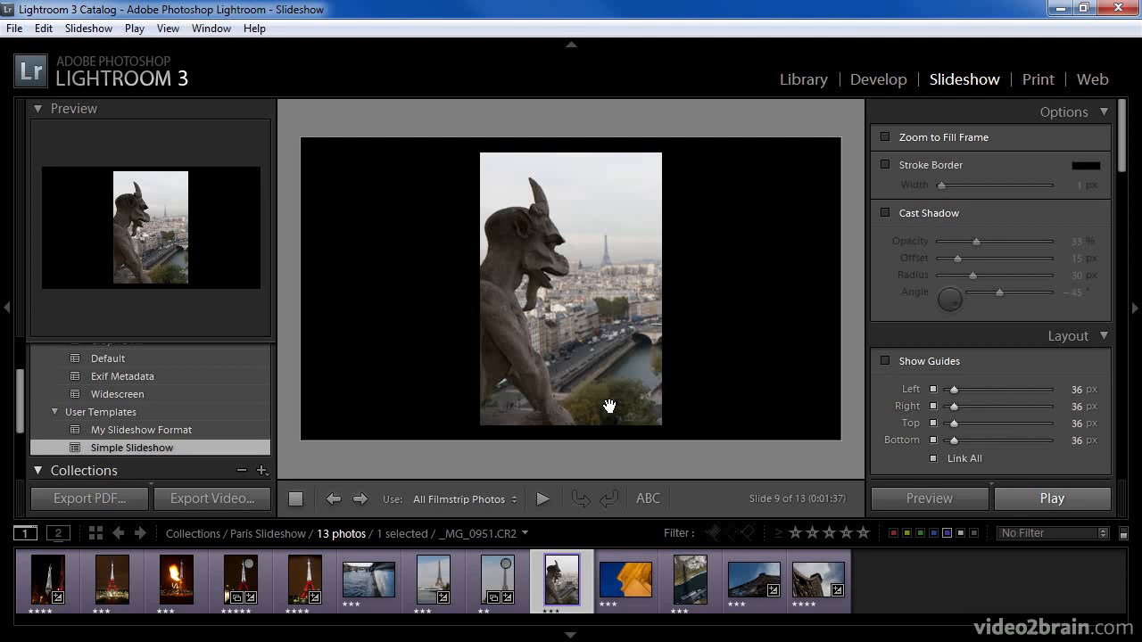
Step: Preview the slideshow within the module from the first photo, skip forward and back between slides, and stop playback
click(47, 576)
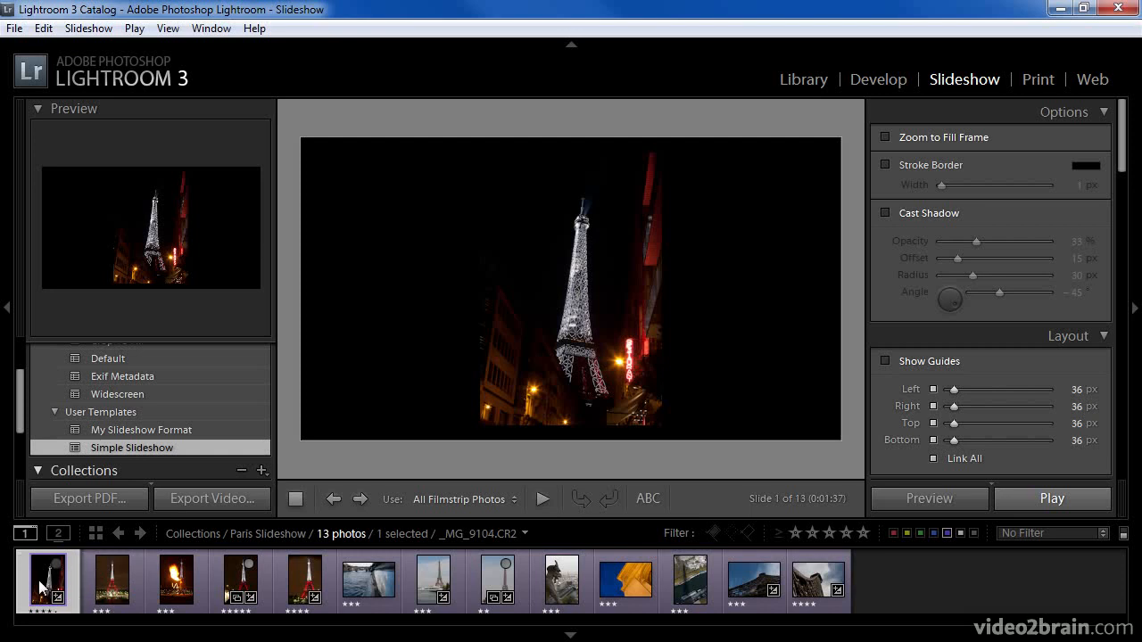
click(543, 499)
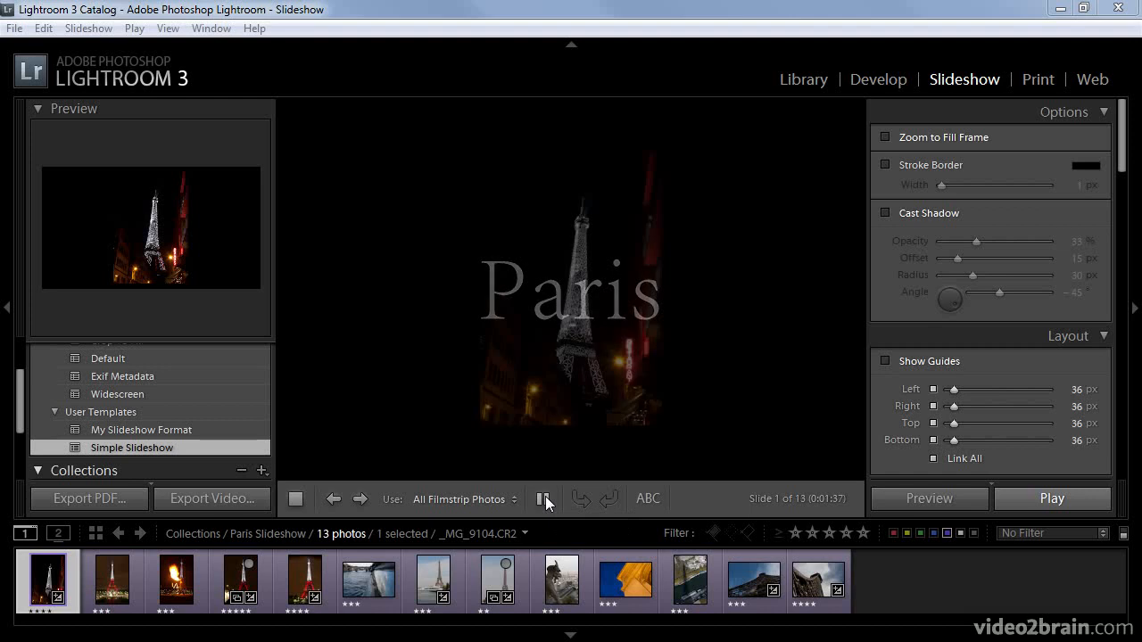
click(361, 499)
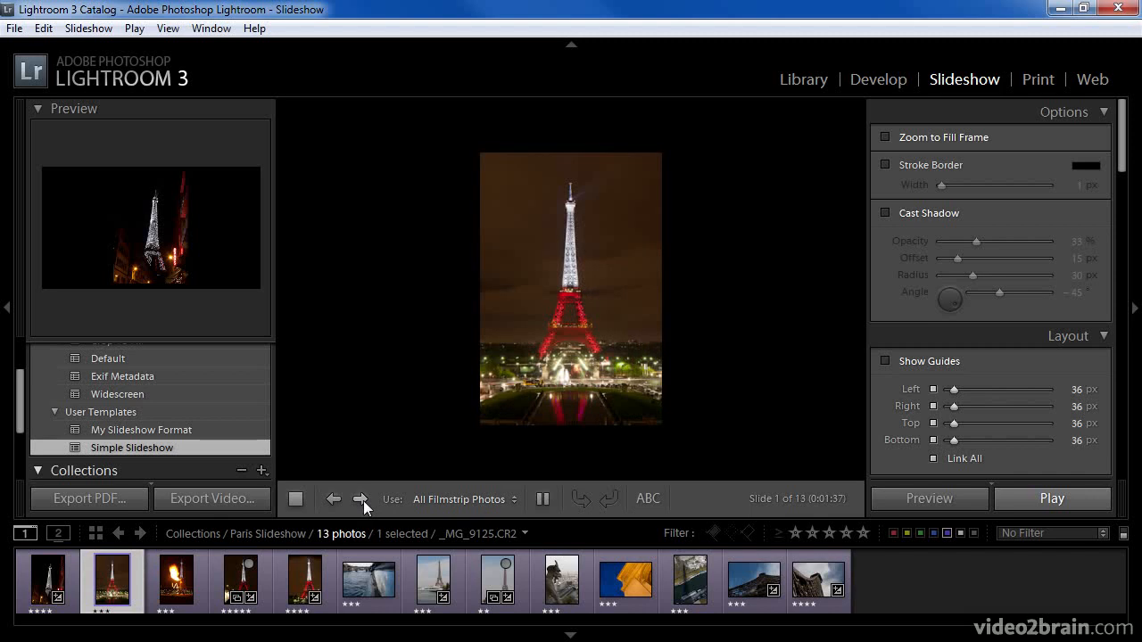
click(335, 505)
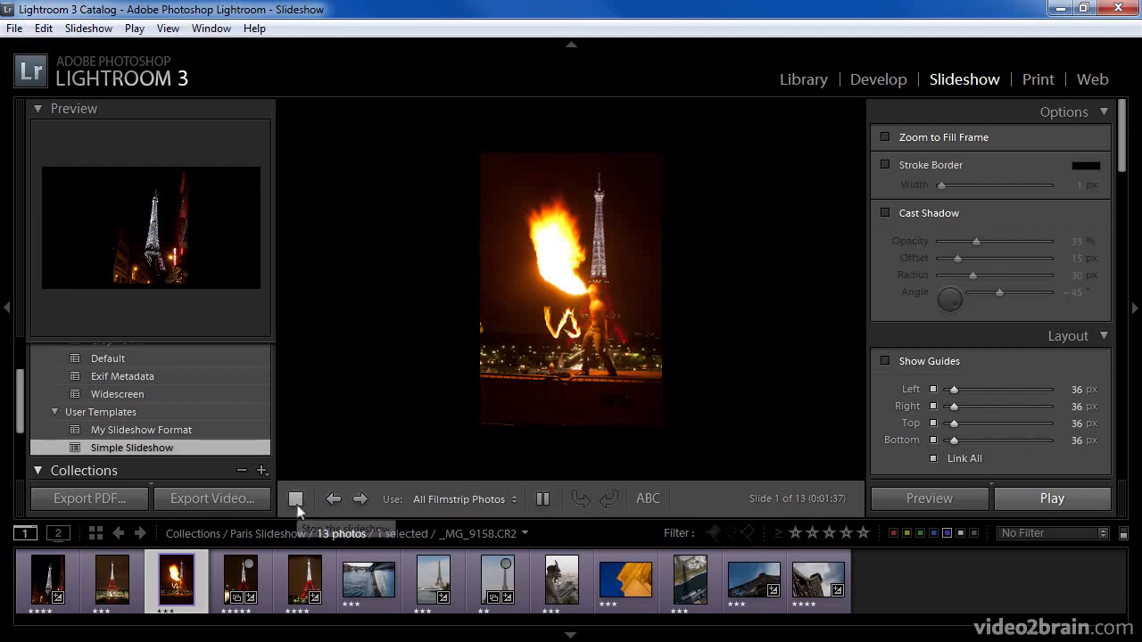
click(296, 505)
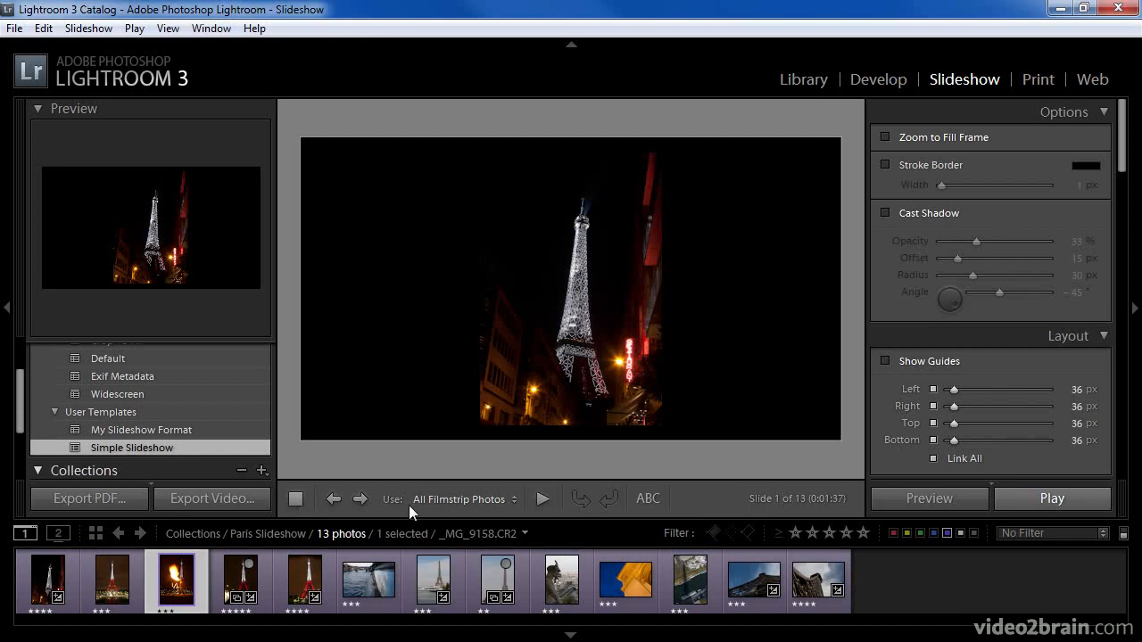
Step: Play the slideshow full screen and exit, select the first filmstrip photo, and play it full screen from there before exiting again
click(1013, 501)
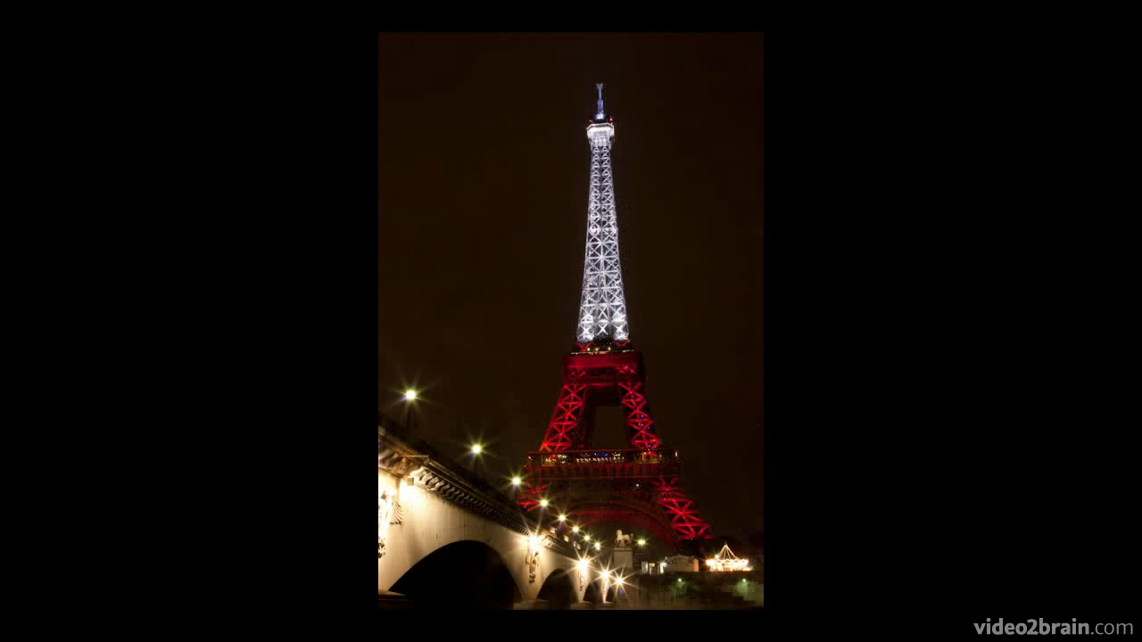
key(Escape)
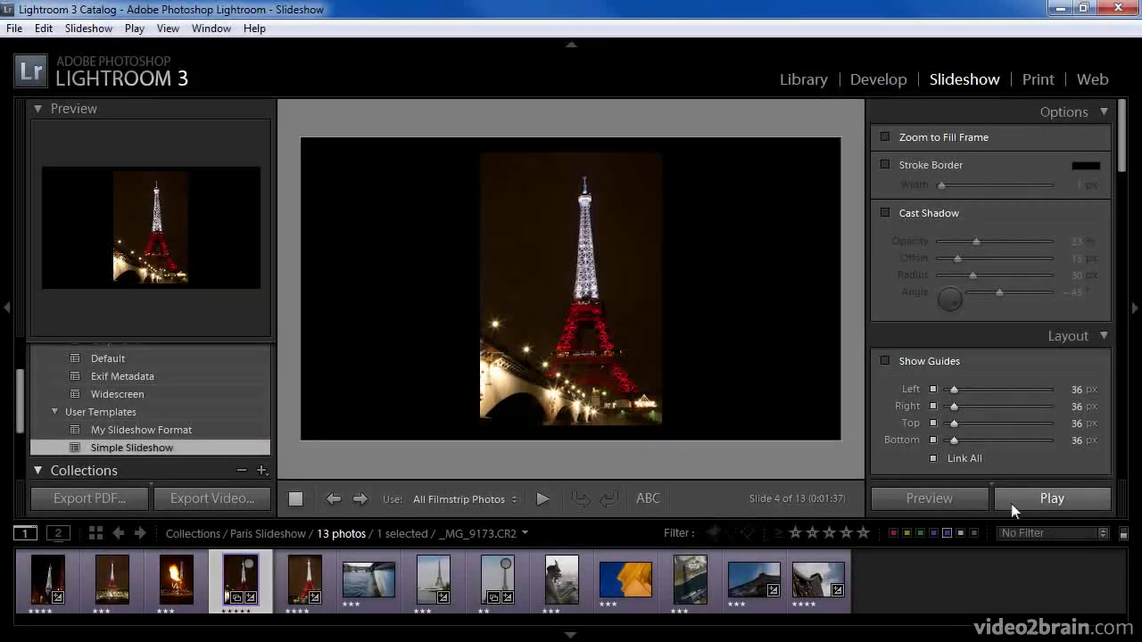
click(48, 579)
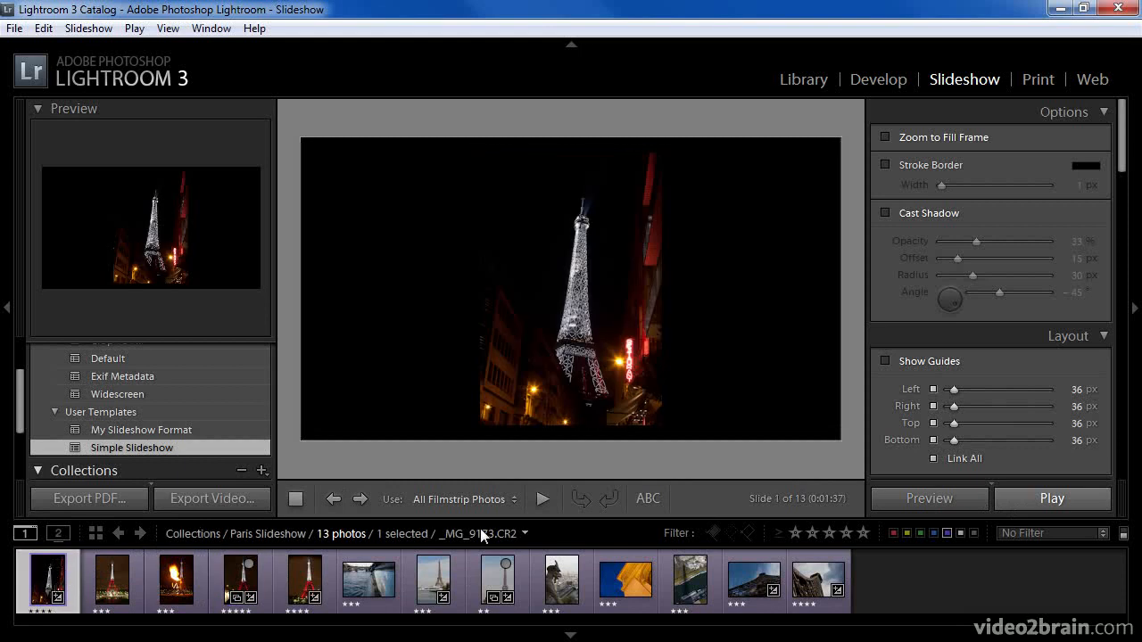
click(996, 504)
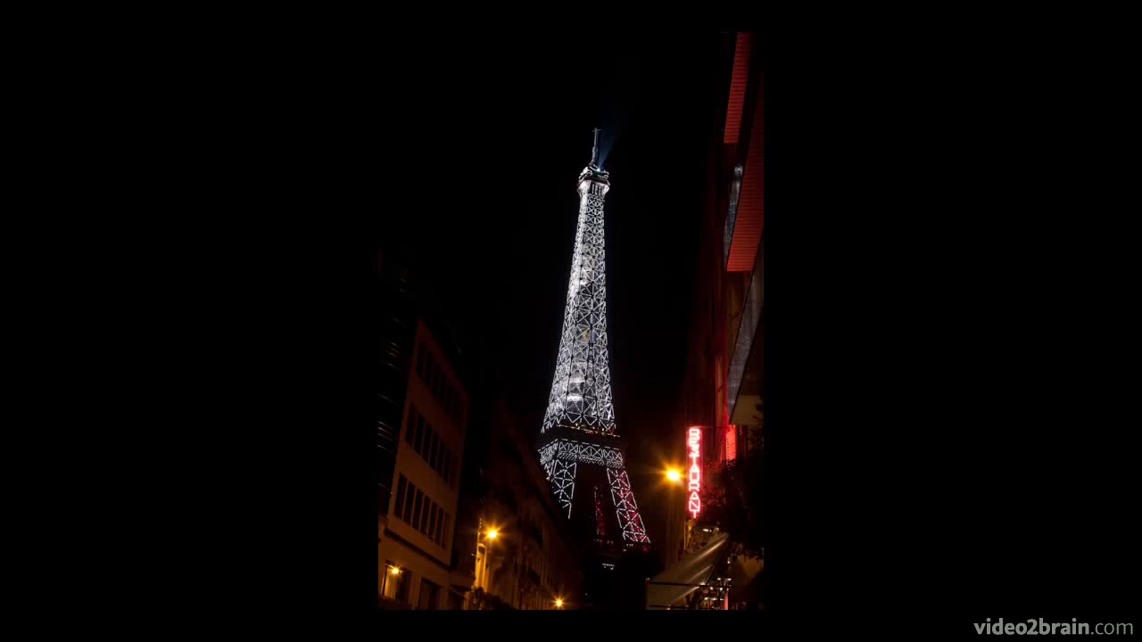
key(Escape)
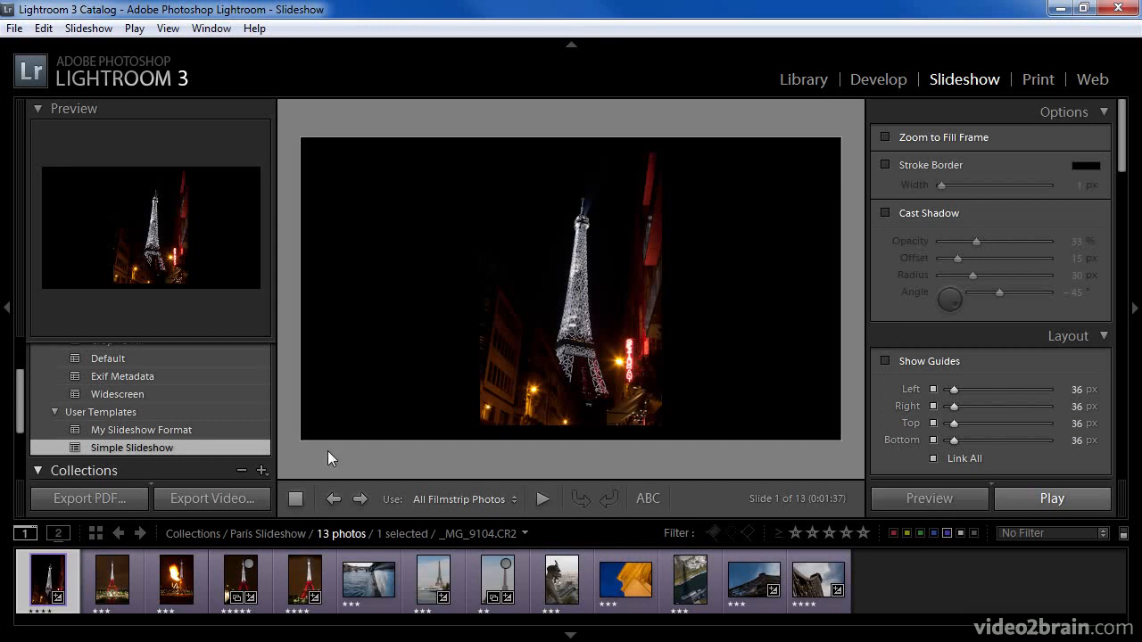
Step: Export the slideshow as a PDF named "Paris" in the Paris Slideshow folder, using the 1024x768 common size
click(135, 499)
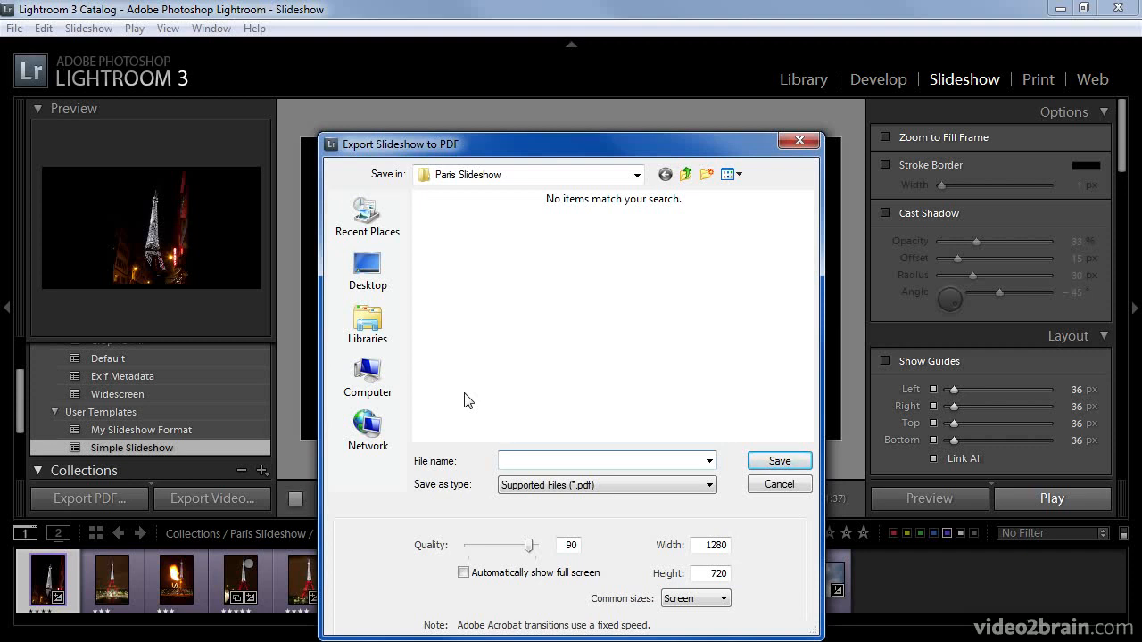
text(Paris)
click(722, 599)
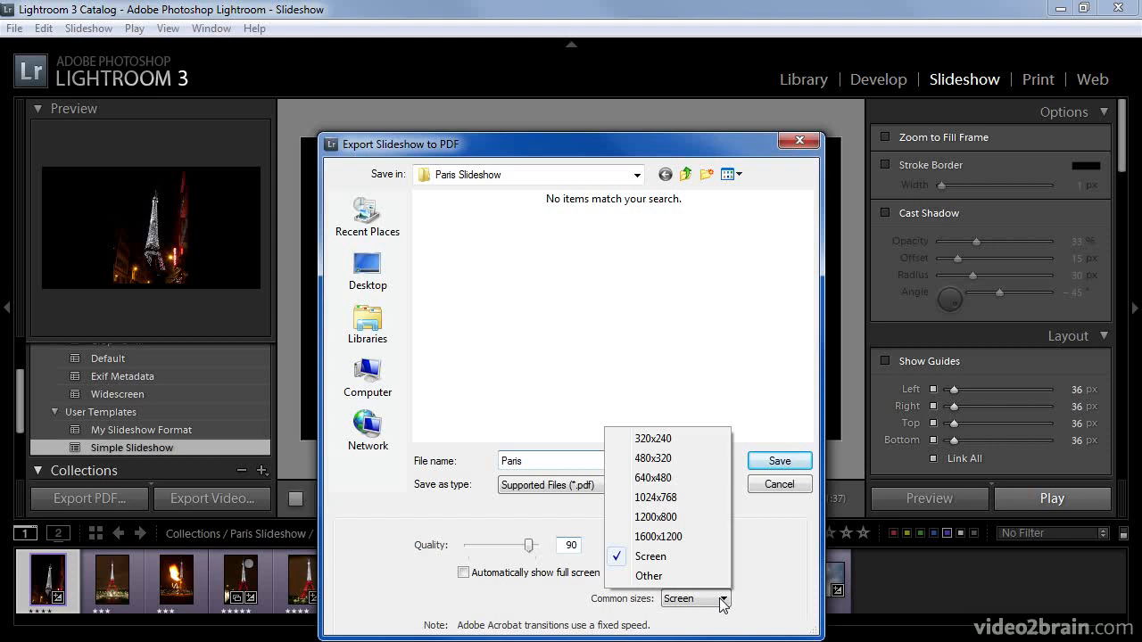
click(695, 500)
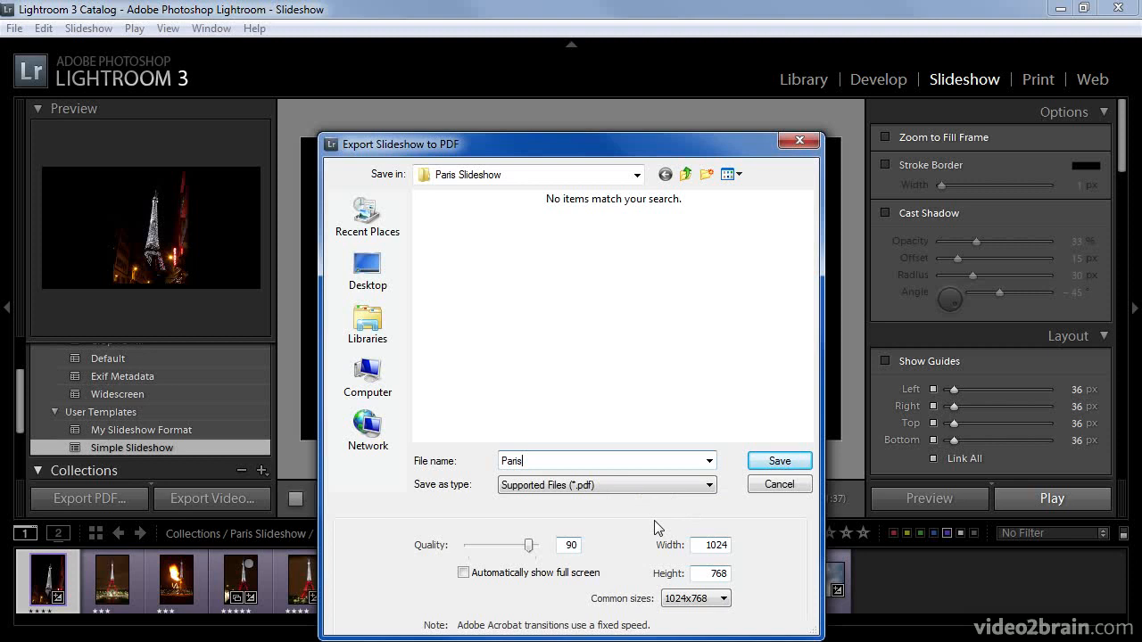
click(765, 466)
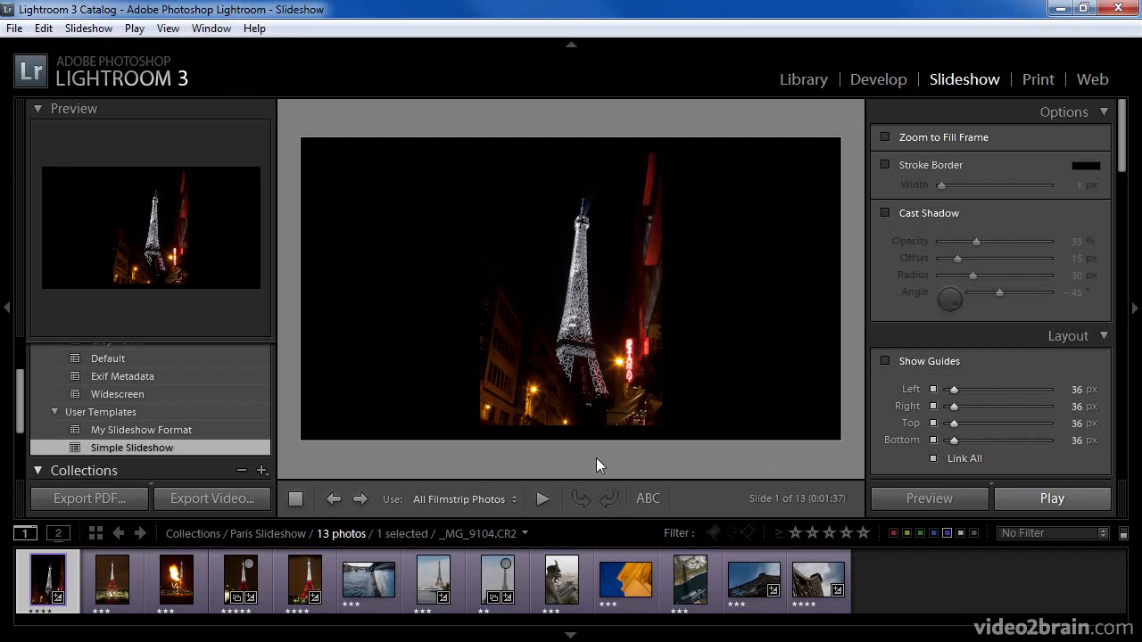
Step: Export the slideshow as an MP4 video named "Paris" in the Paris Slideshow folder, using the 1080p video preset
click(258, 499)
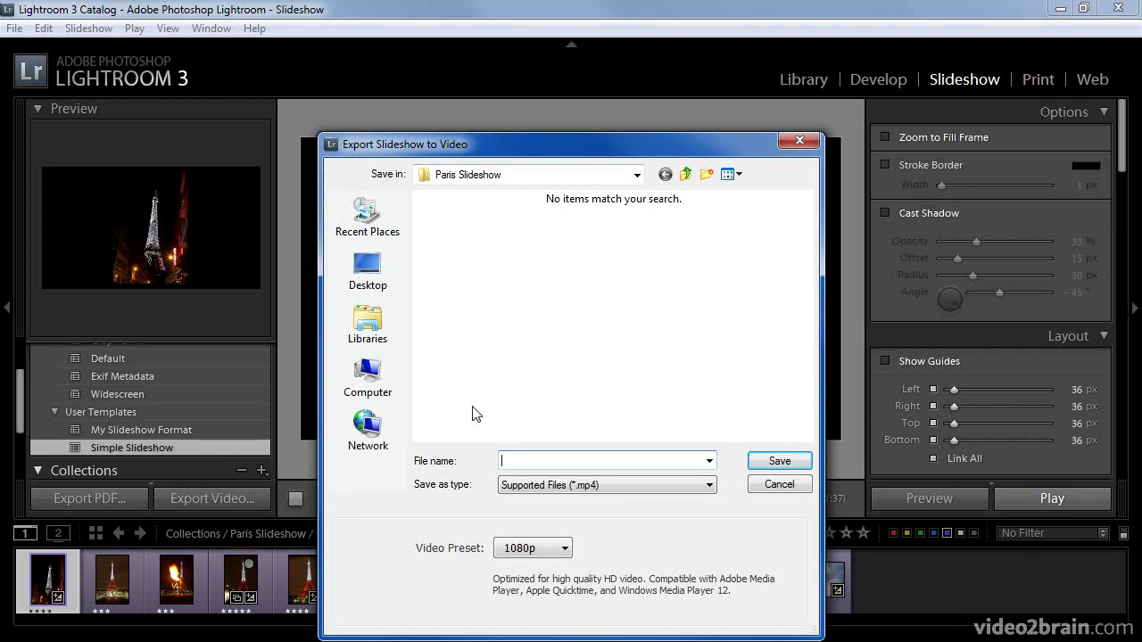
text(Paris)
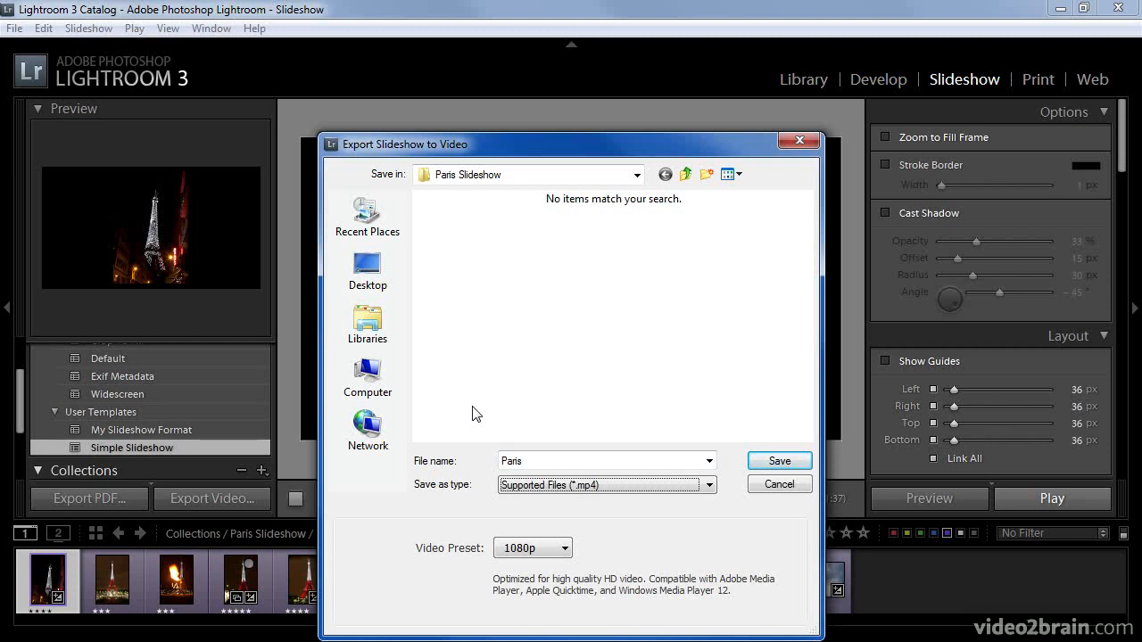
click(571, 484)
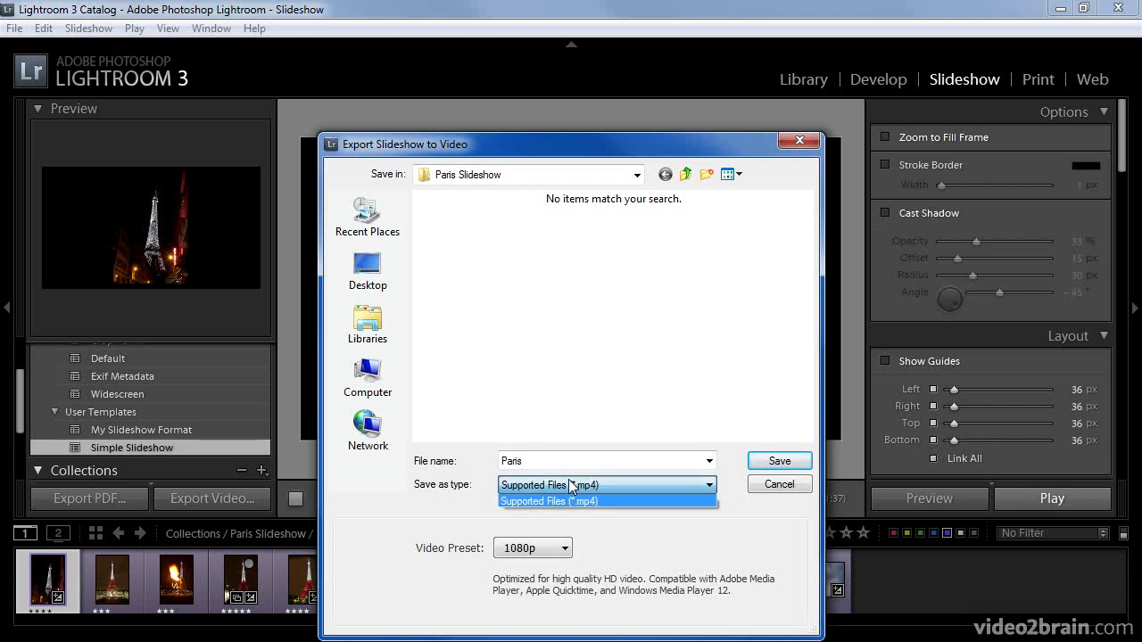
click(568, 481)
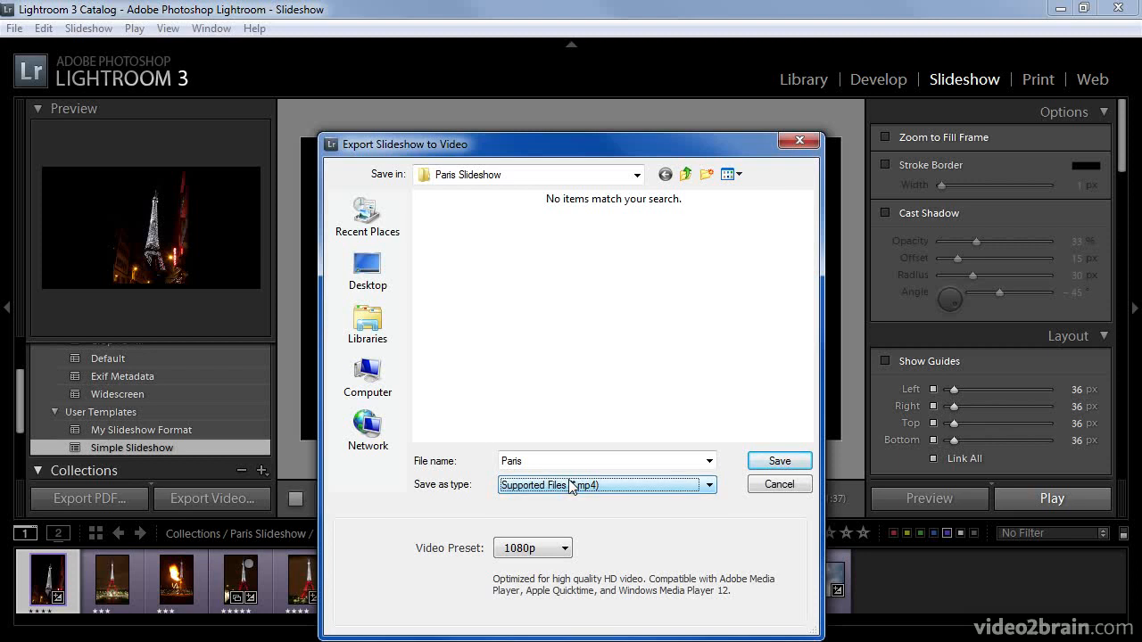
click(562, 549)
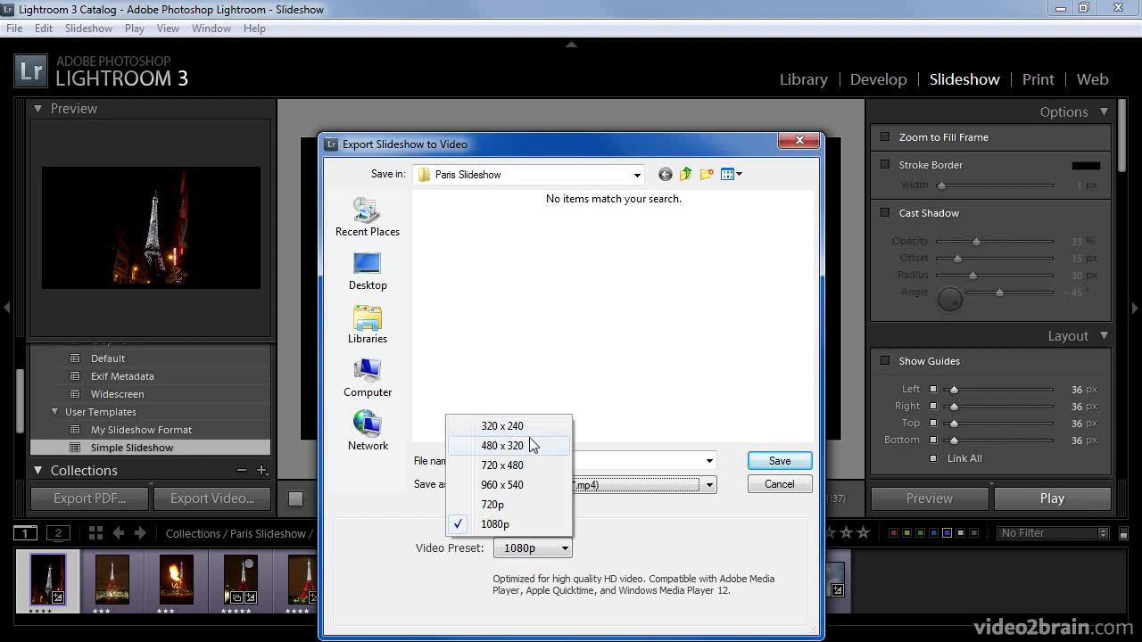
click(522, 524)
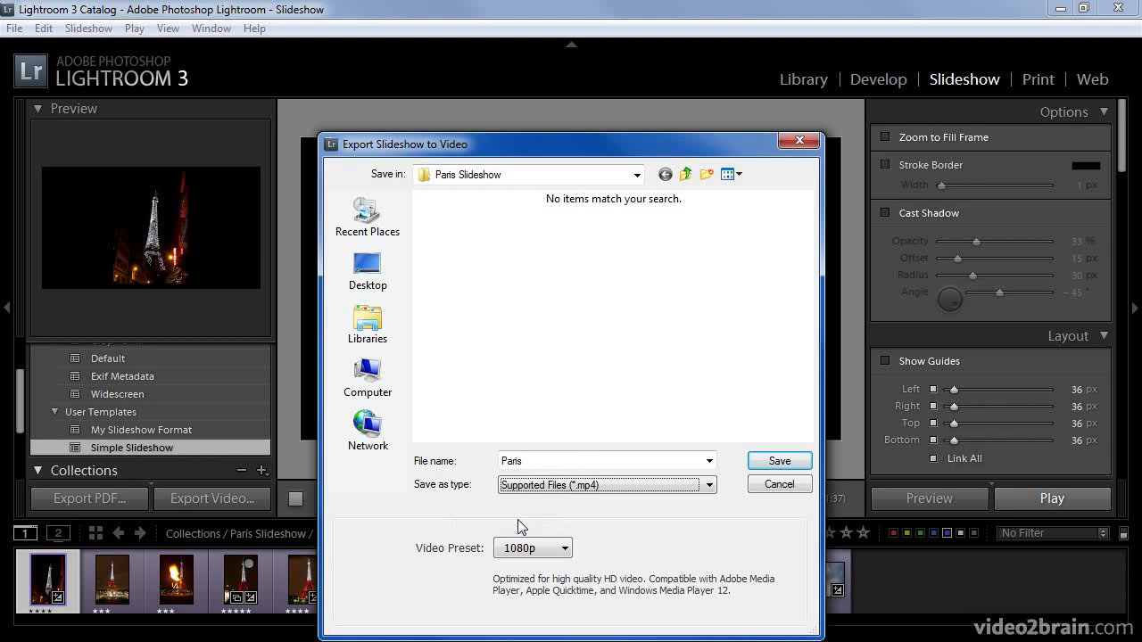
click(765, 462)
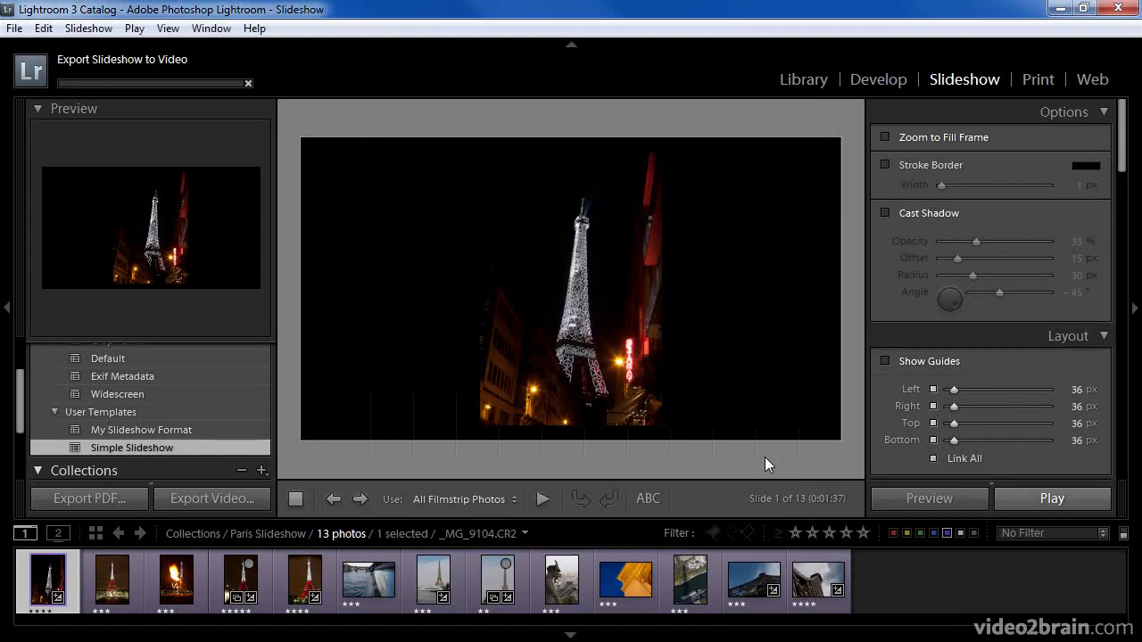